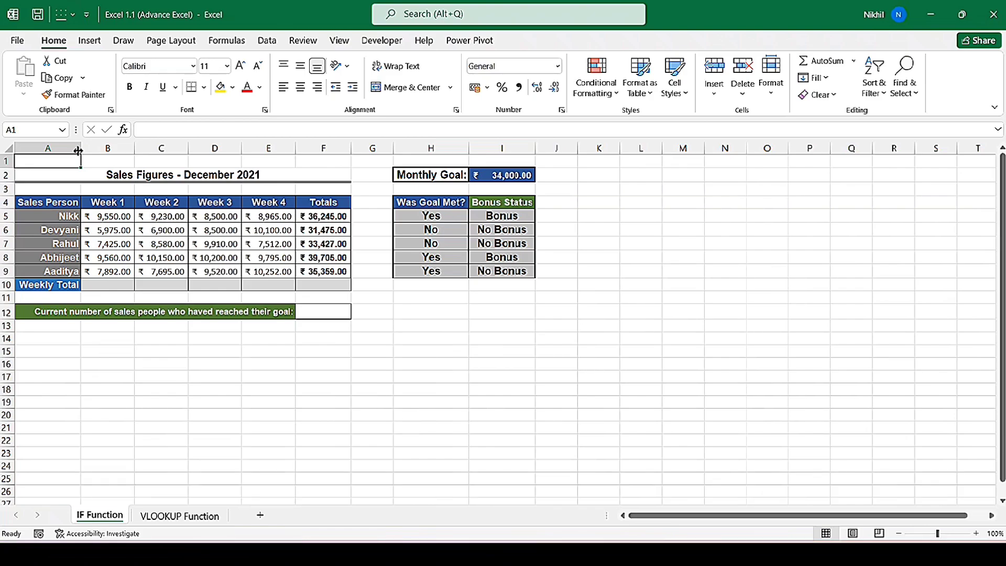
- Enter a SUM formula in B10 that totals the Week 1 sales in B5:B9
left_click(116, 289)
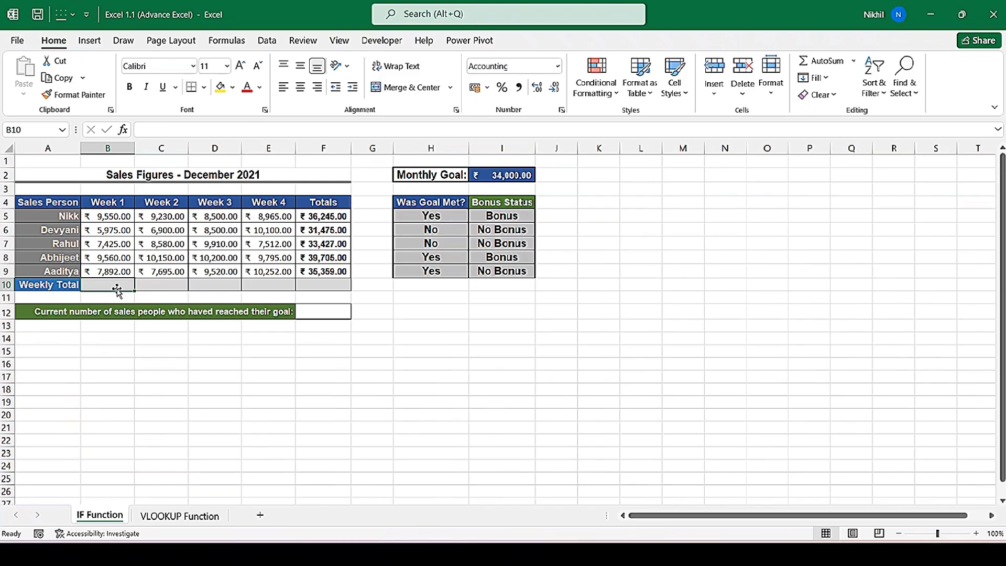
type("=s")
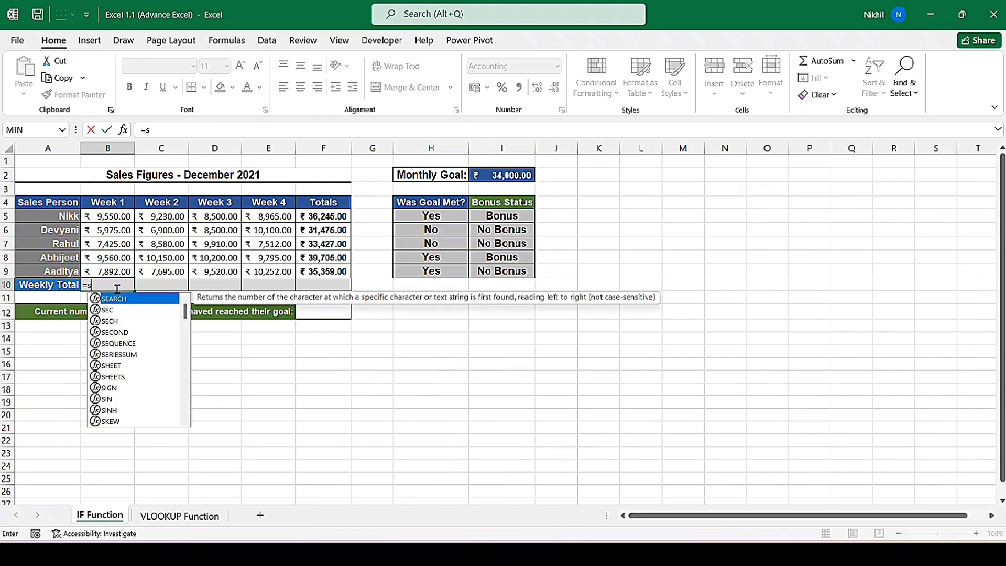
type("um")
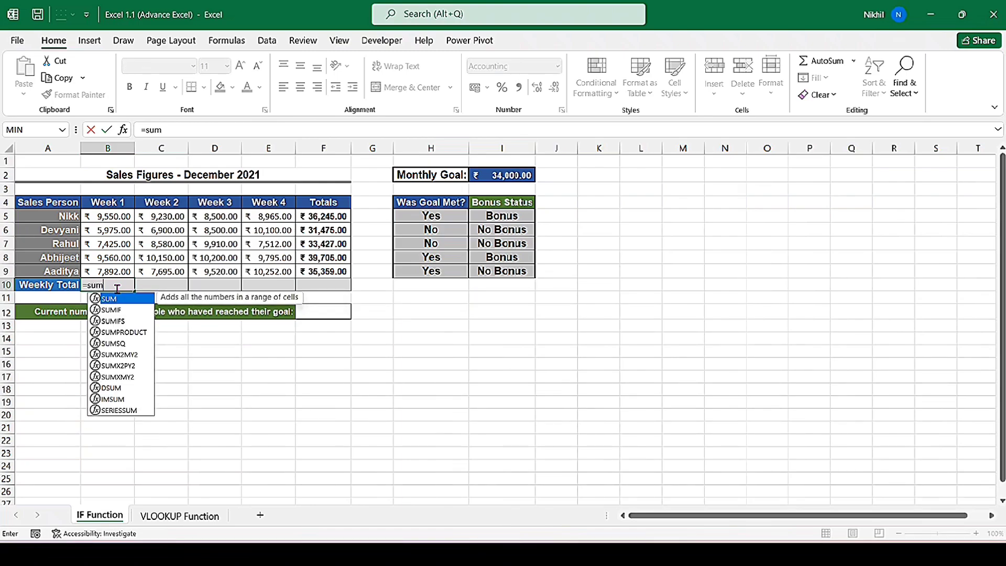
key("Tab")
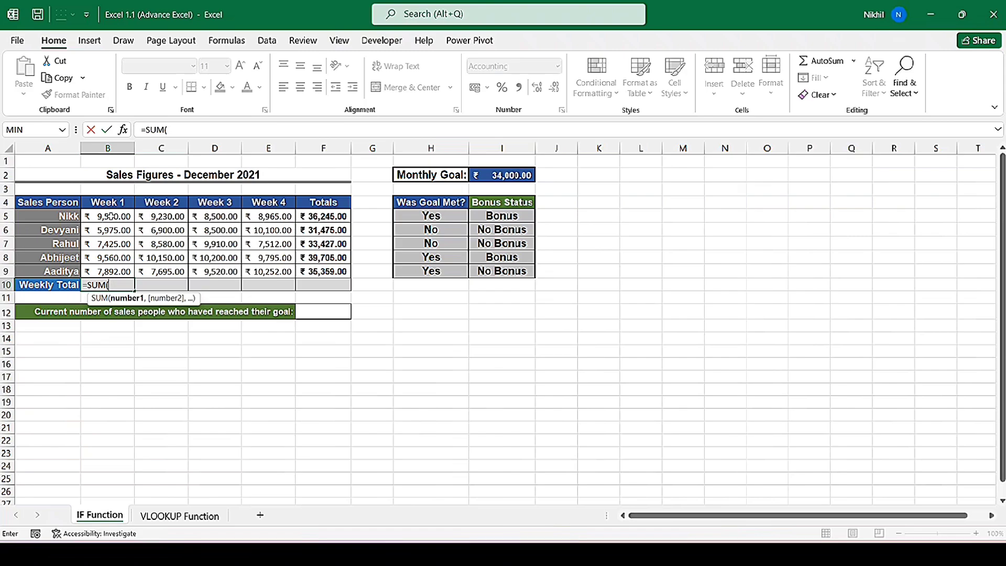
left_click_drag(110, 217, 116, 268)
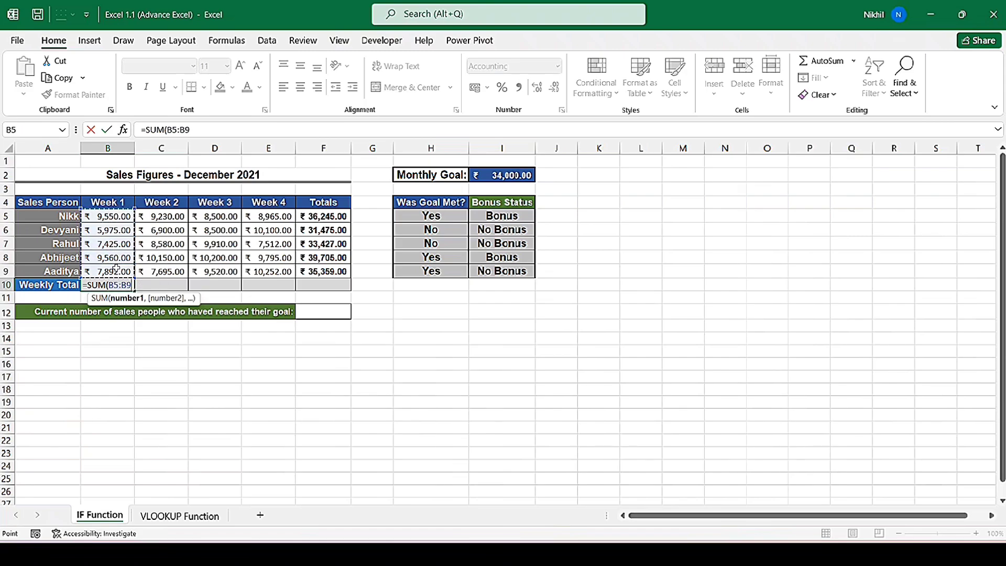
type(")")
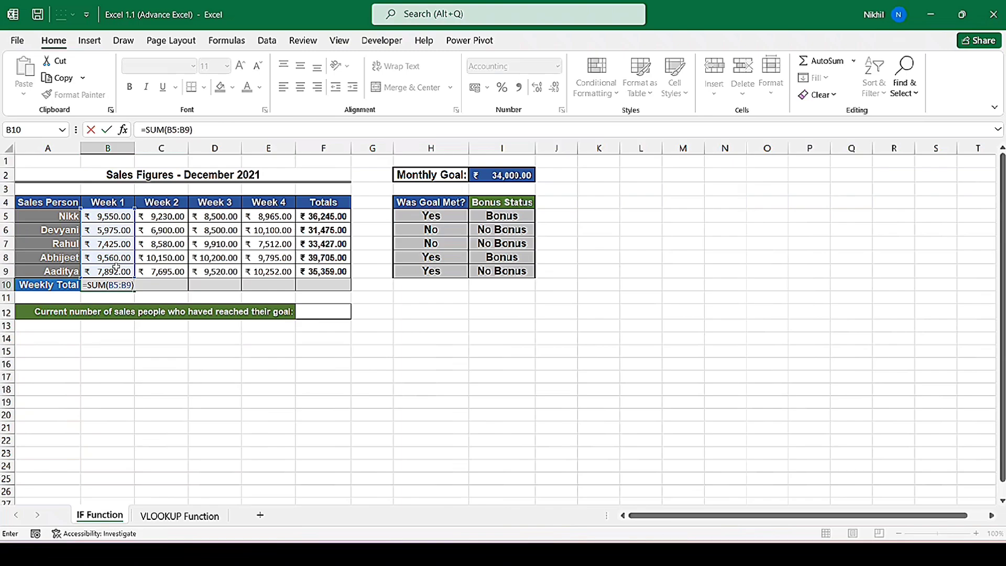
key("Return")
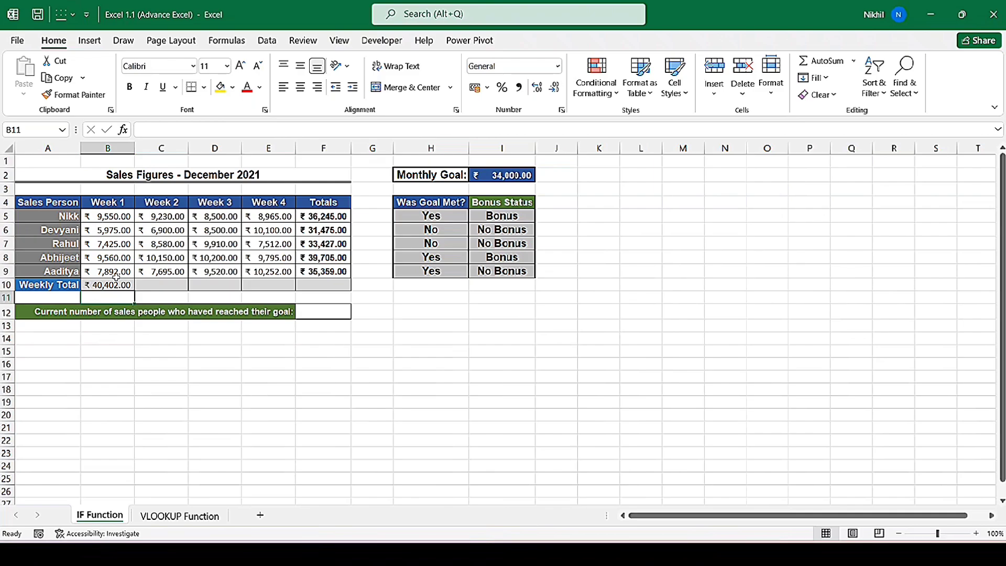
- Clear the Week 1 total in B10 and recreate it with AutoSum
left_click(120, 283)
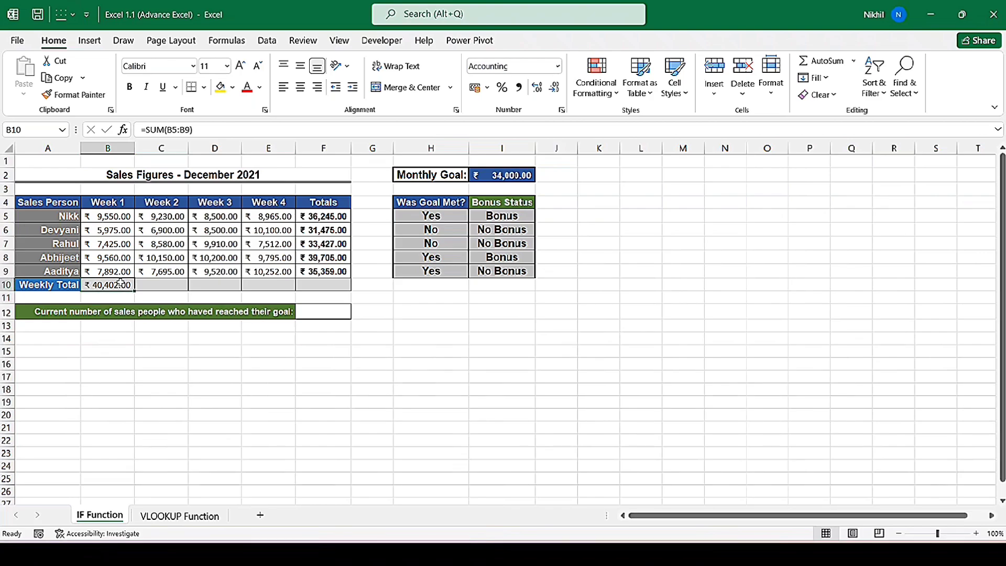
key("Delete")
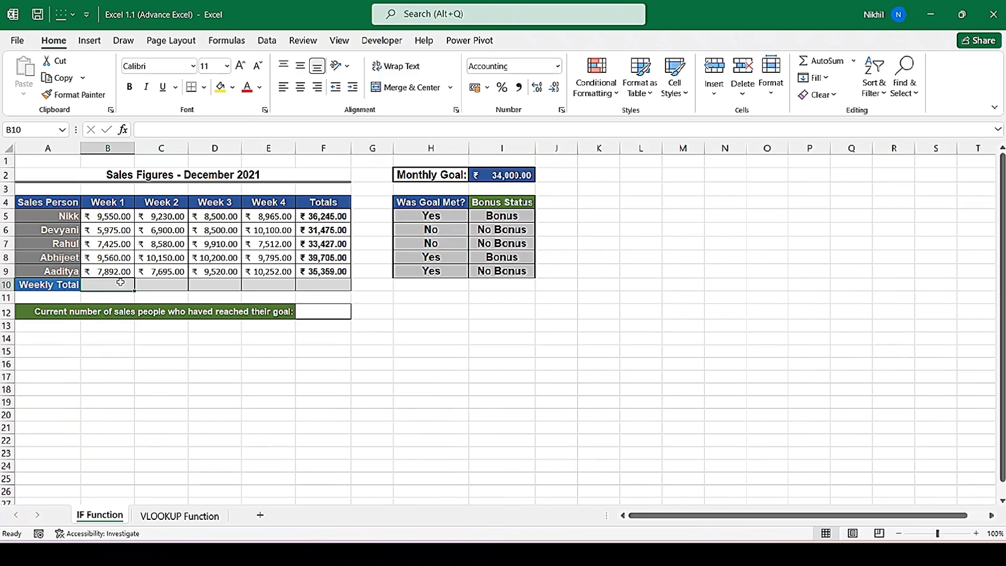
key("alt+equal")
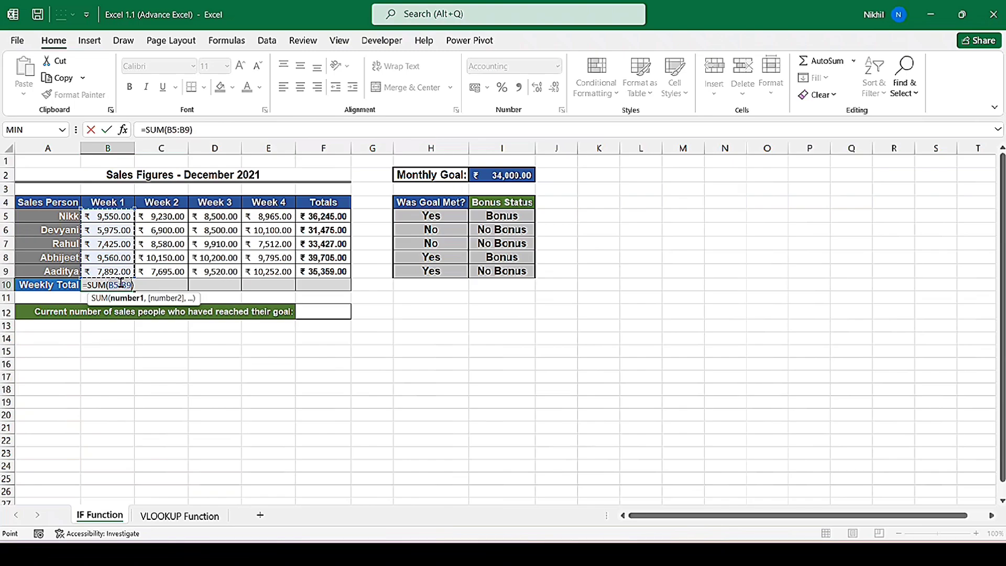
key("Return")
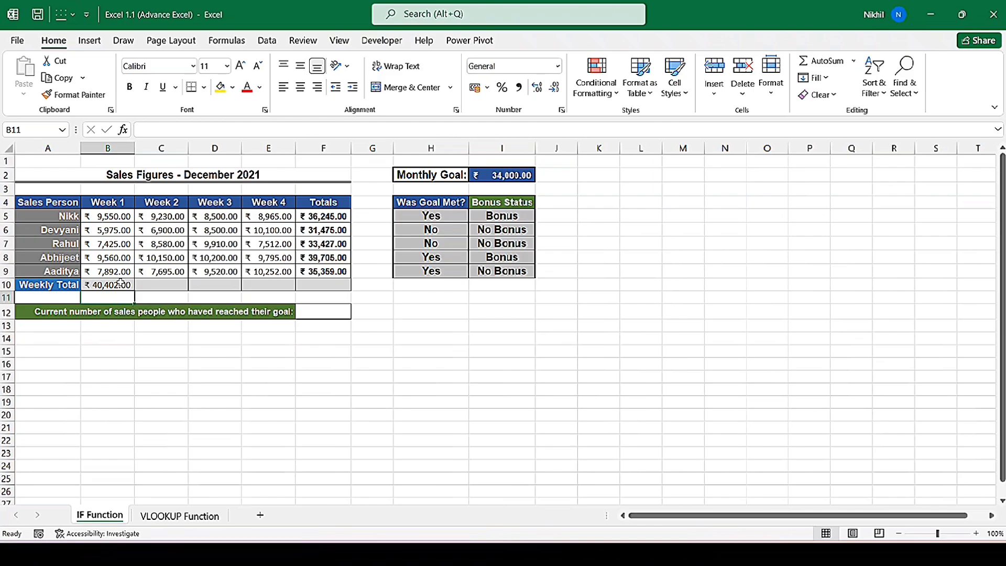
- Name the Week 1 sales range B5:B9 as Week1
left_click_drag(113, 219, 114, 269)
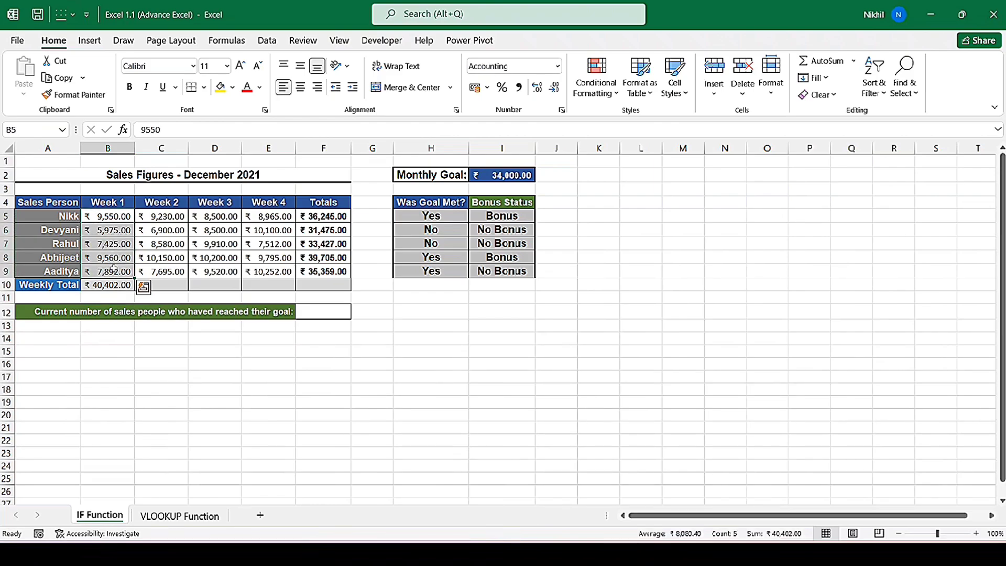
left_click(27, 133)
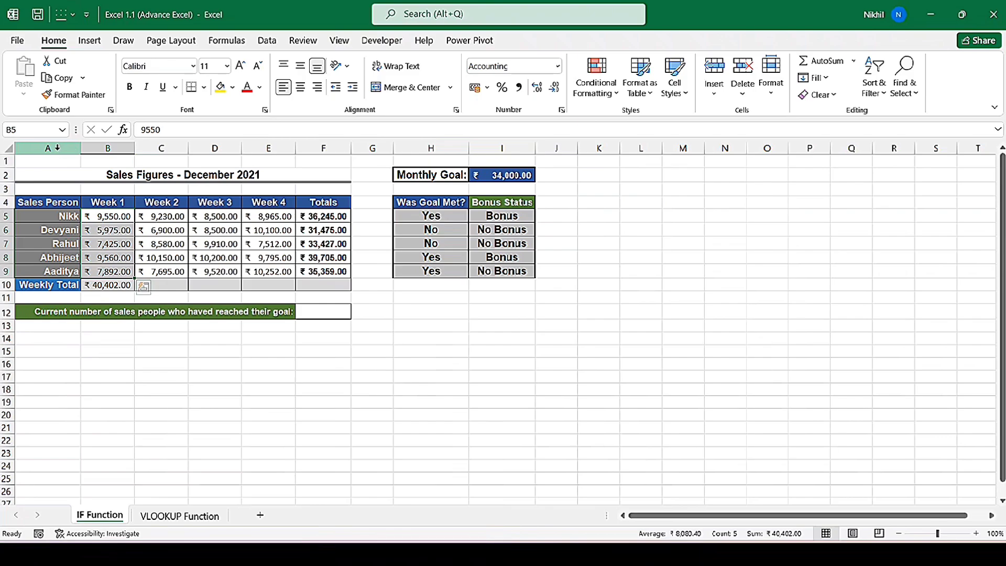
left_click(34, 133)
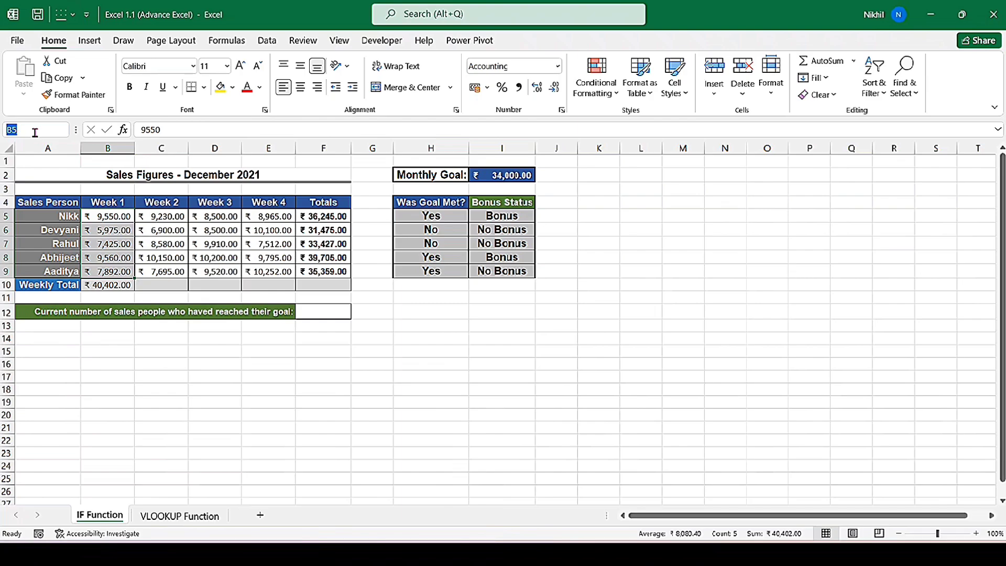
type("Week1")
key("Return")
- Clear B10 and enter a SUM formula using the Week1 named range
left_click(99, 287)
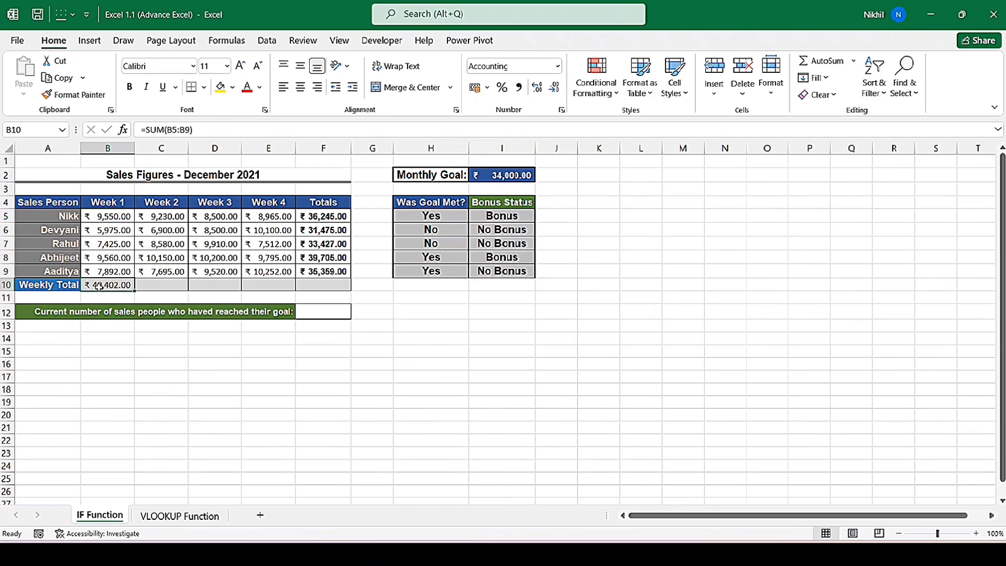
key("Delete")
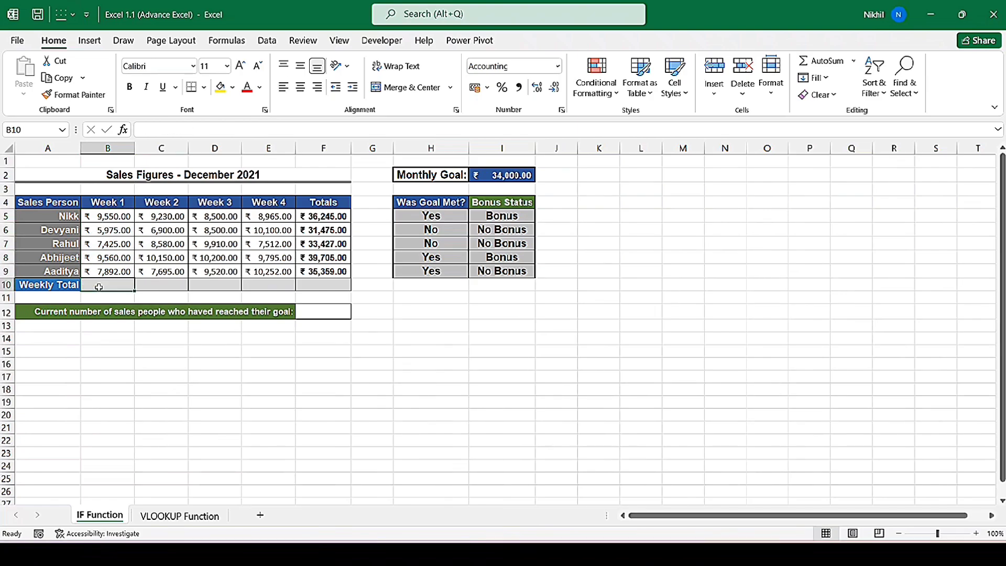
type("=")
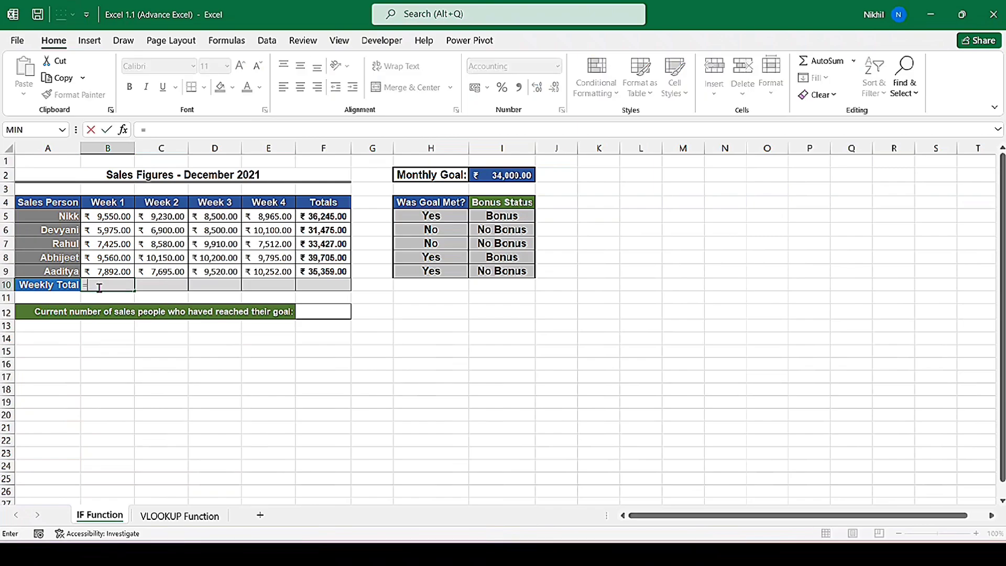
type("sum")
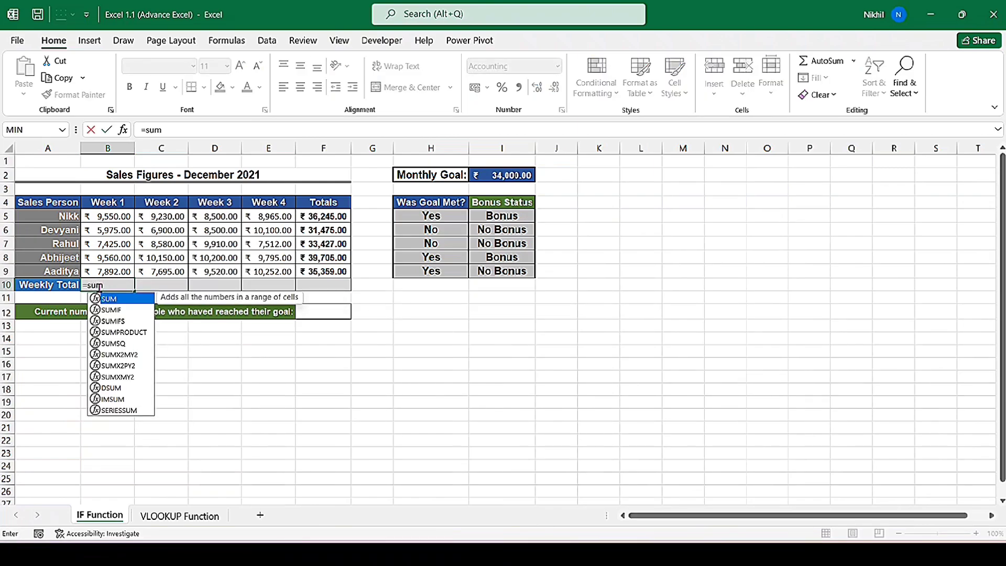
double_click(120, 300)
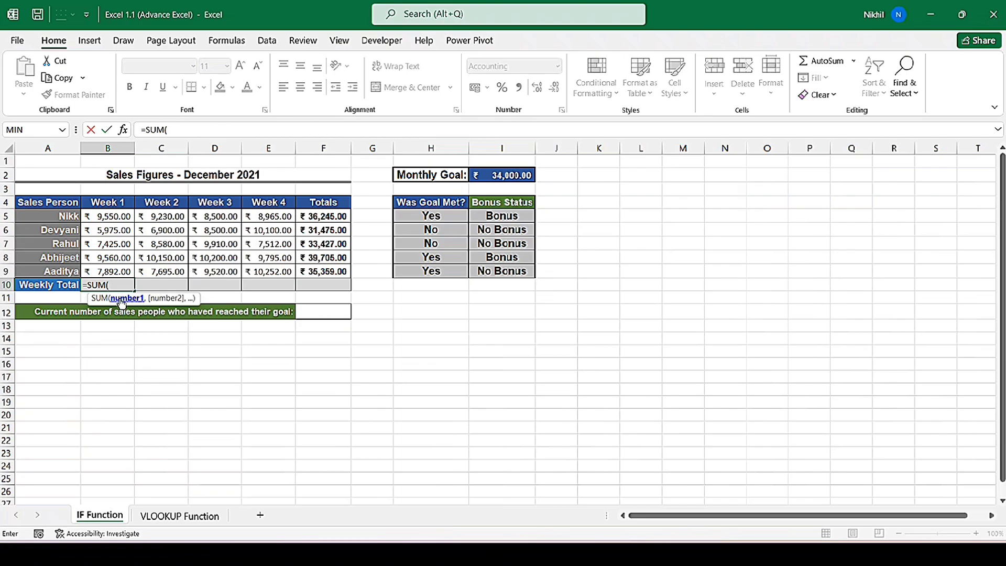
type("wee")
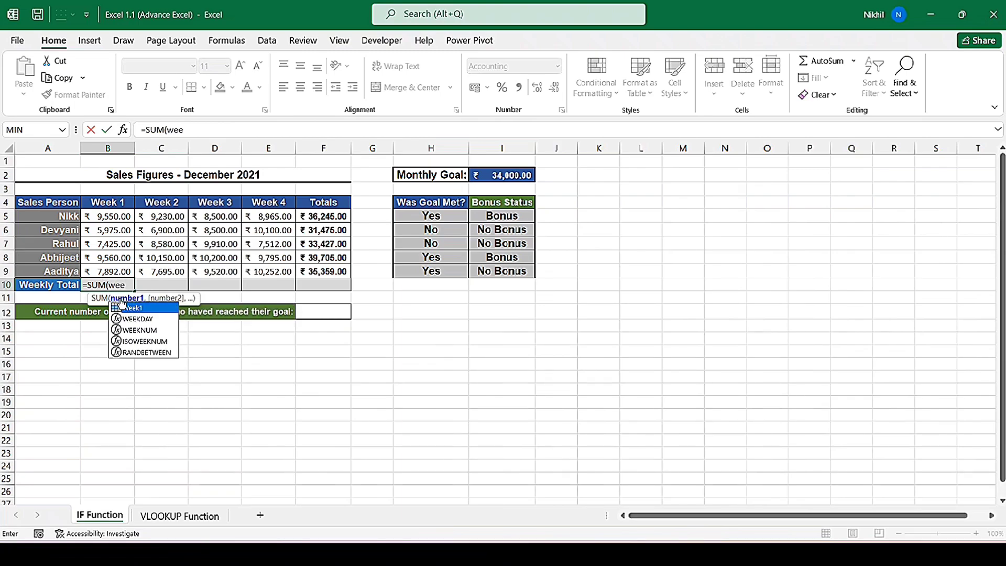
type("k")
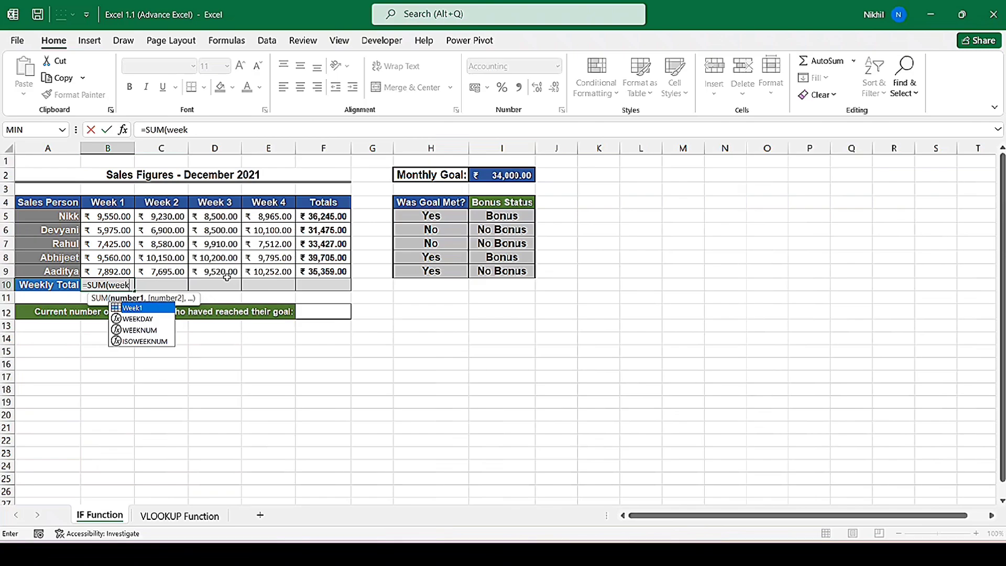
double_click(138, 310)
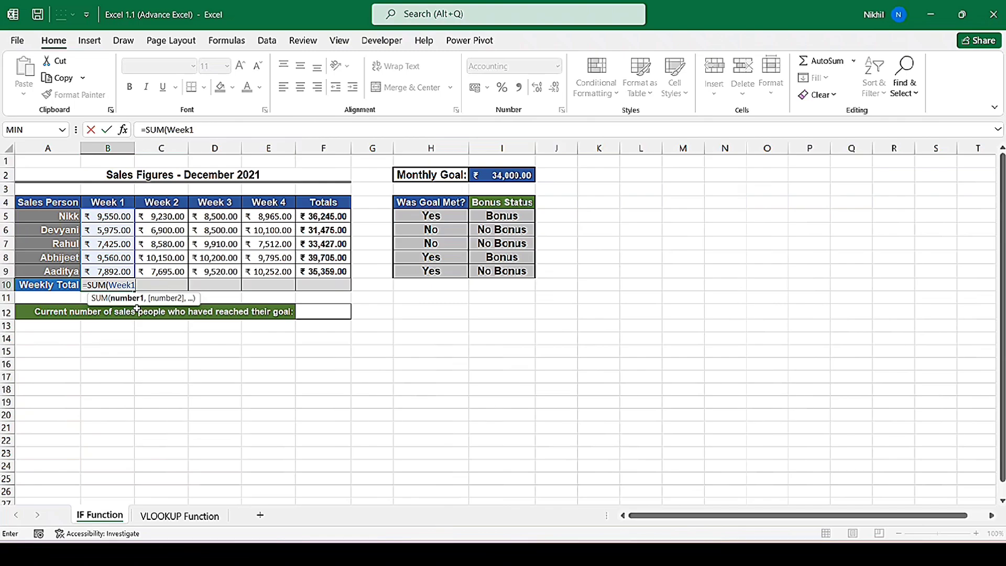
type(")")
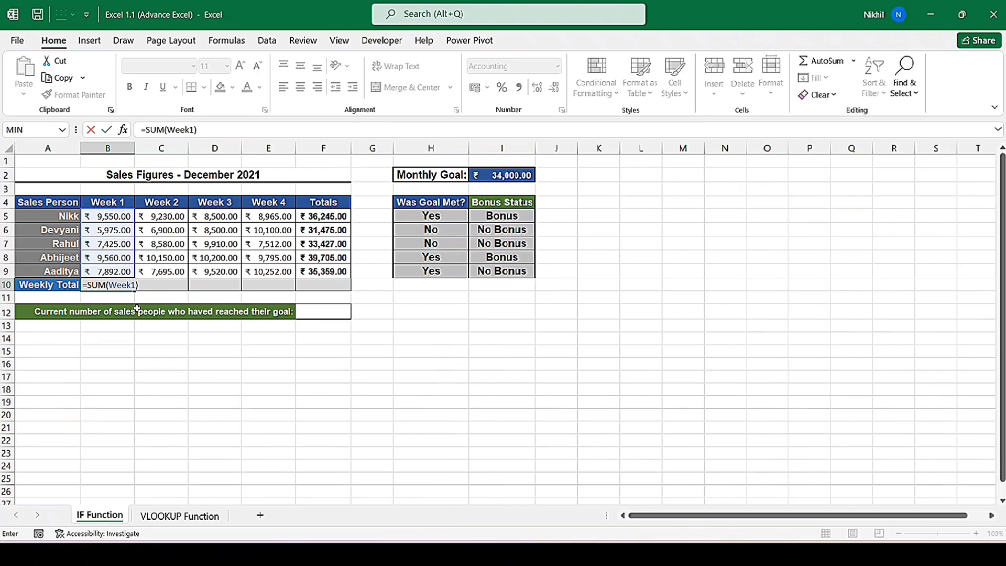
key("Return")
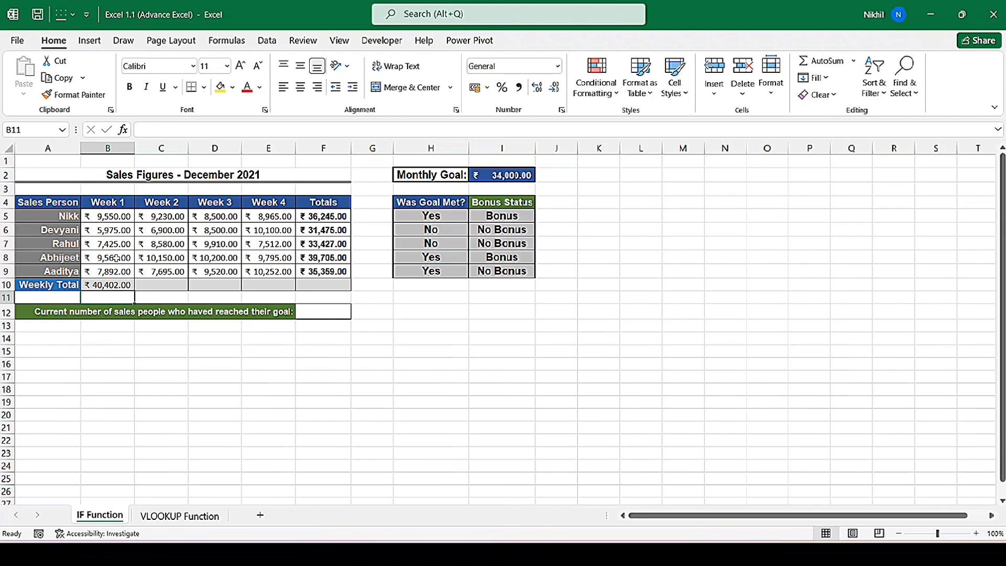
- Switch to the VLOOKUP Function sheet and jump back to the Week1 named range by its name
left_click(179, 516)
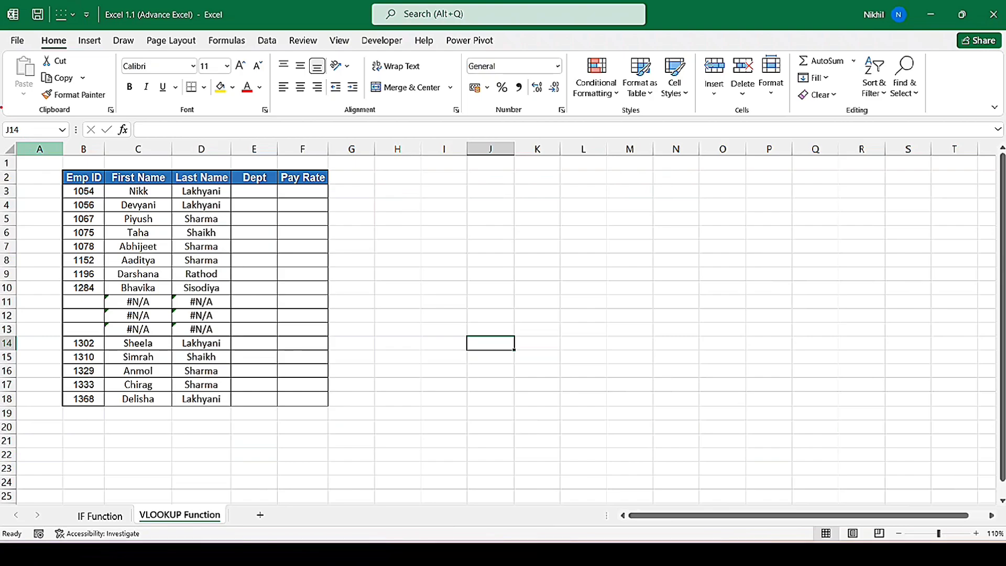
left_click_drag(1, 108, 75, 153)
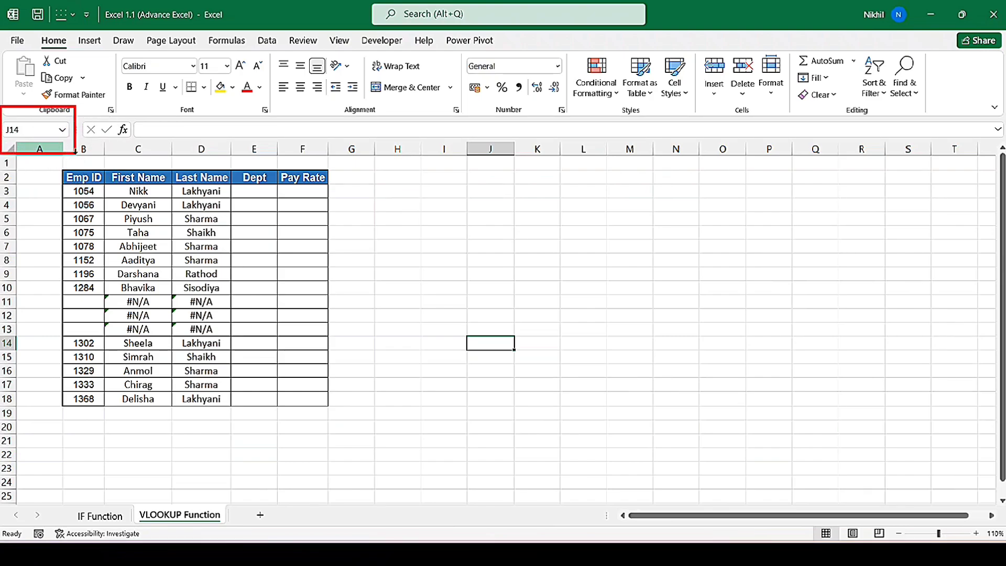
key("Escape")
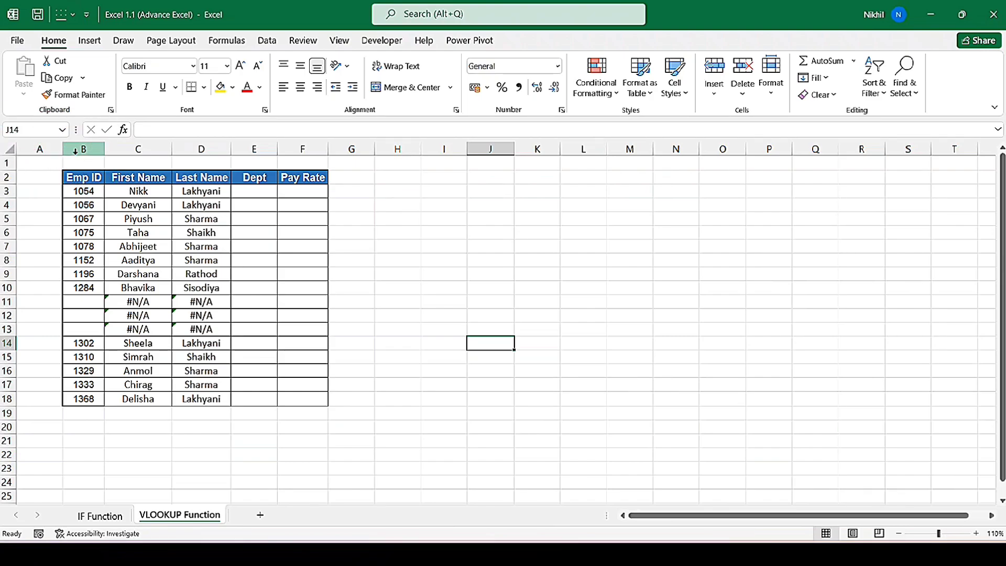
left_click(62, 130)
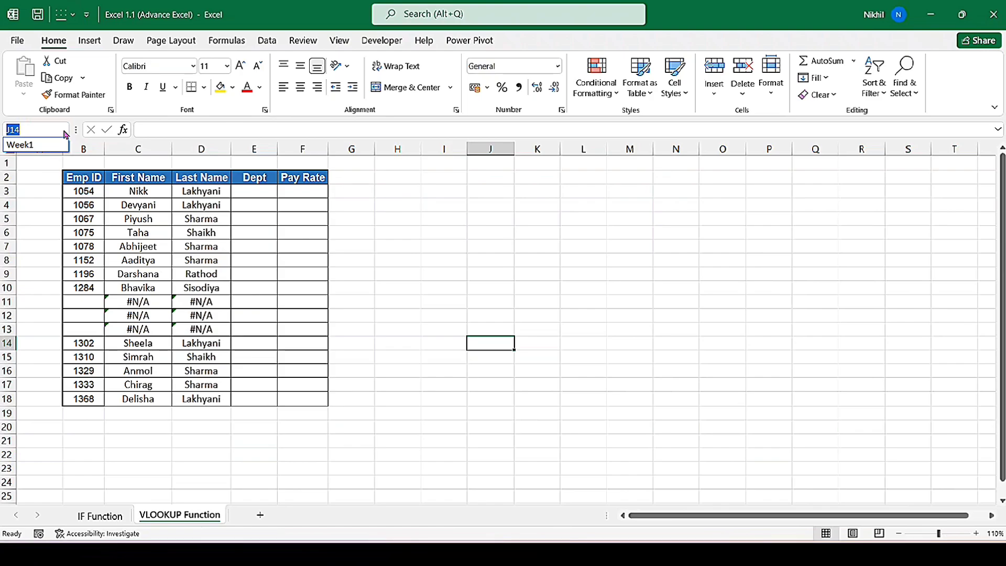
left_click(42, 146)
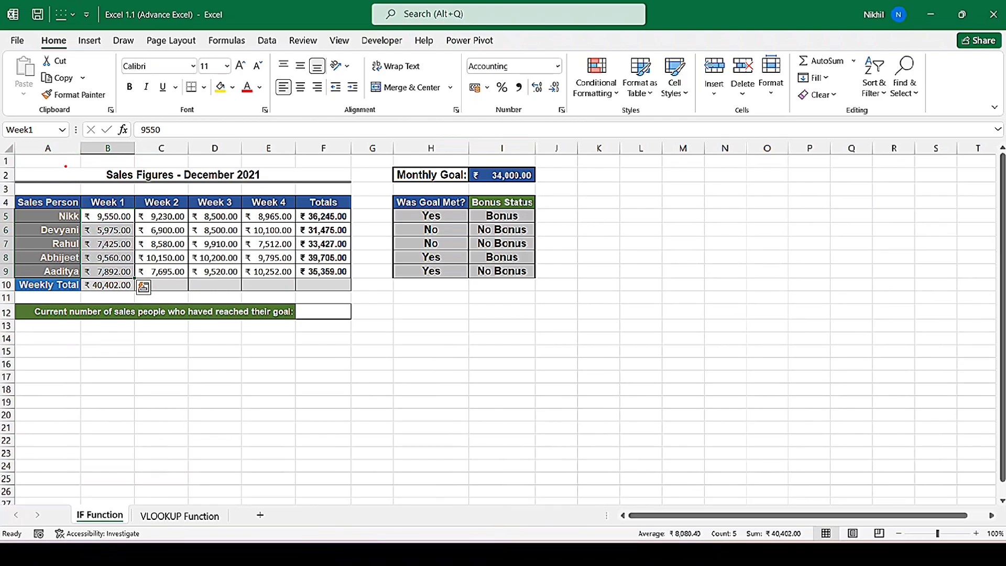
left_click_drag(65, 167, 156, 323)
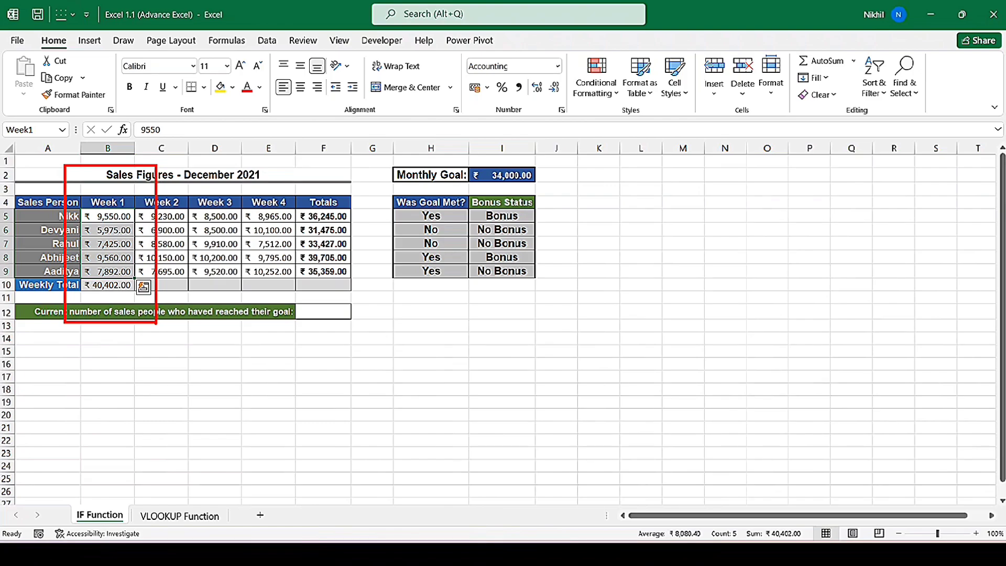
key("Escape")
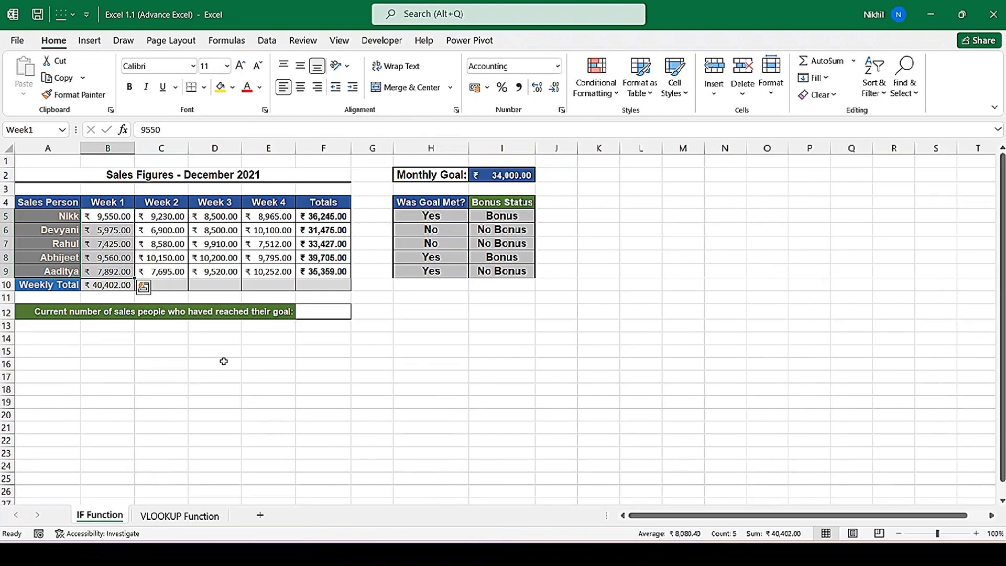
left_click(204, 349)
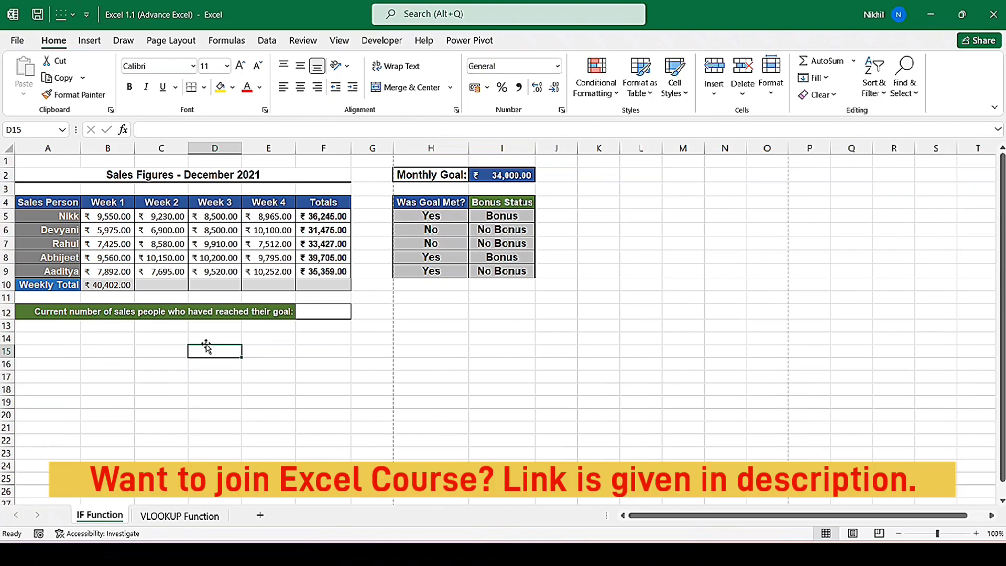
- Select the Week1 range and set the print settings to Print Selection
left_click_drag(109, 216, 112, 269)
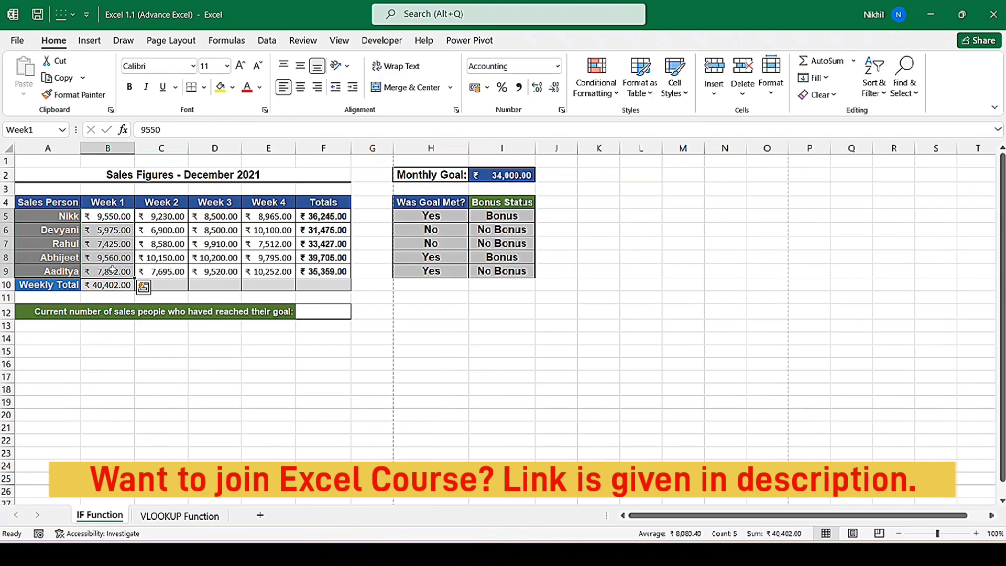
left_click(16, 40)
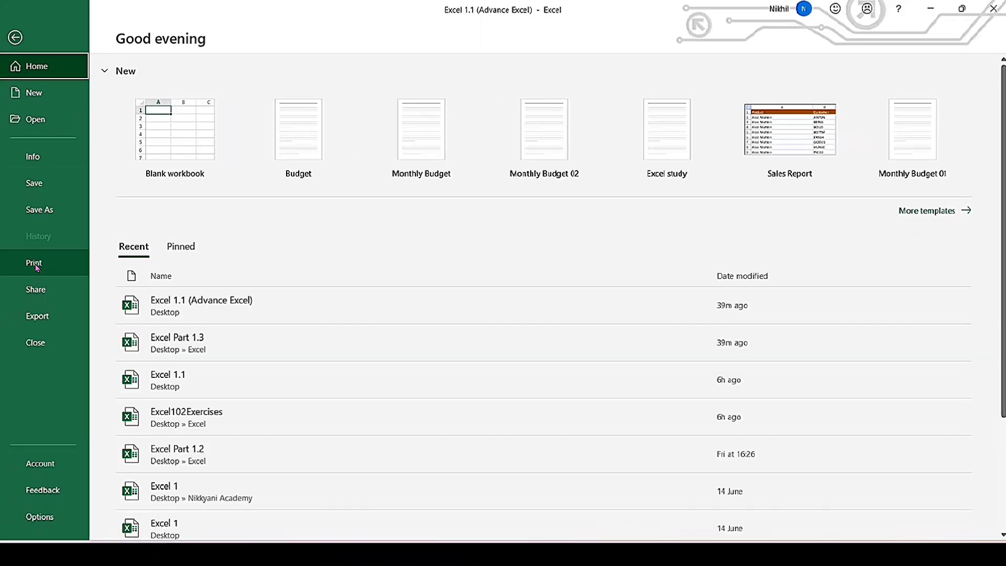
left_click(37, 268)
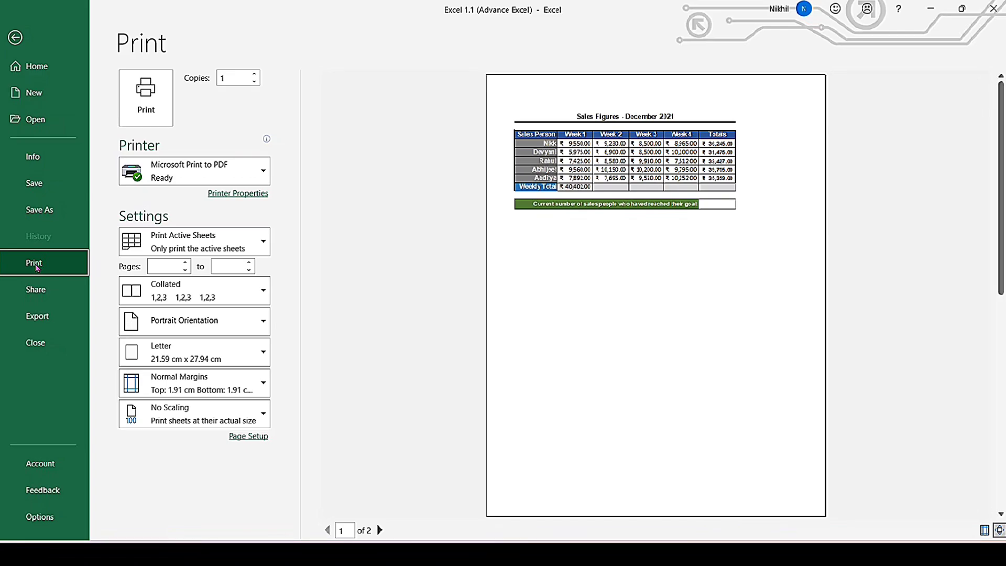
left_click(230, 247)
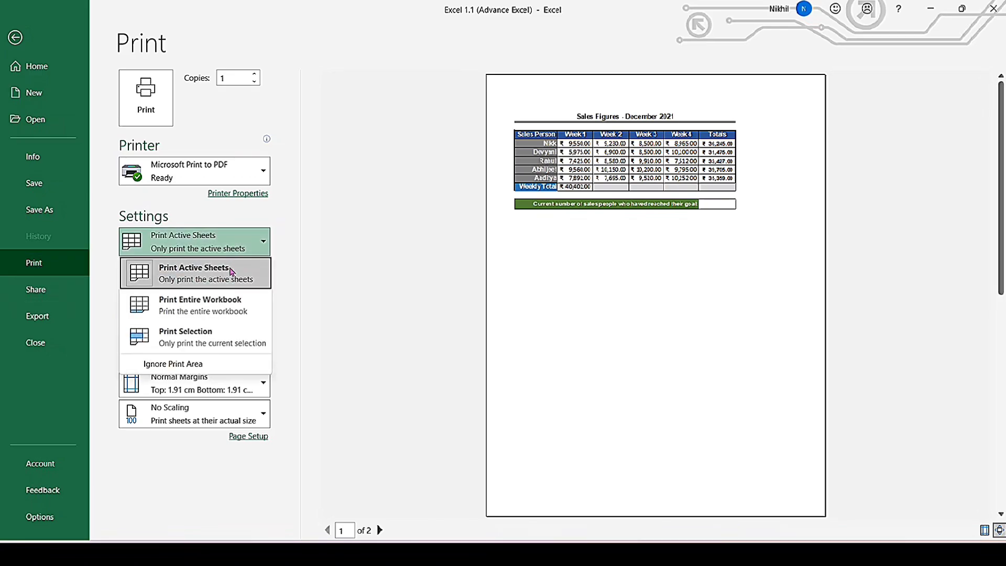
left_click(225, 336)
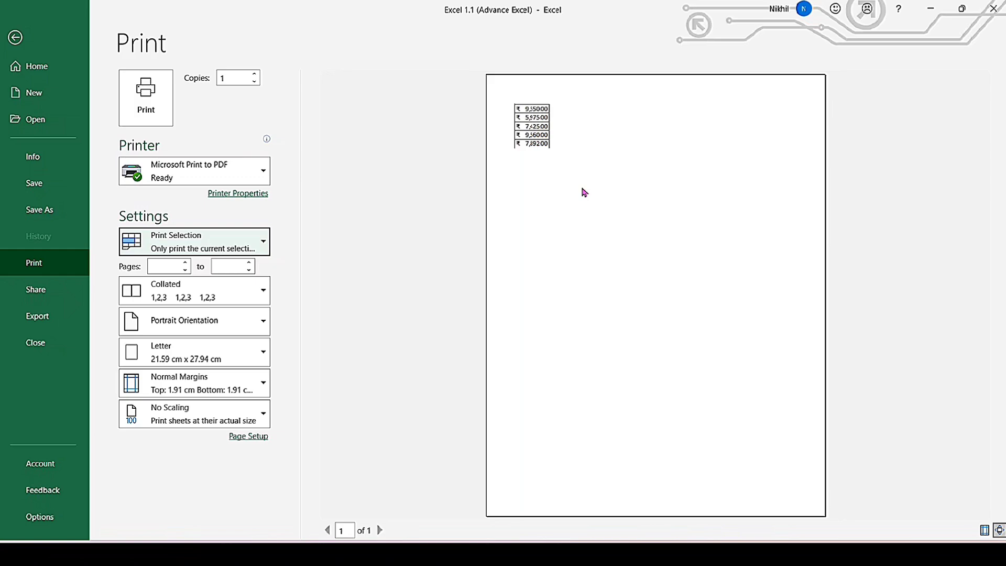
- Reselect the Week1 range by its name and preview it printed as Print Selection, then return to the sheet
left_click(15, 39)
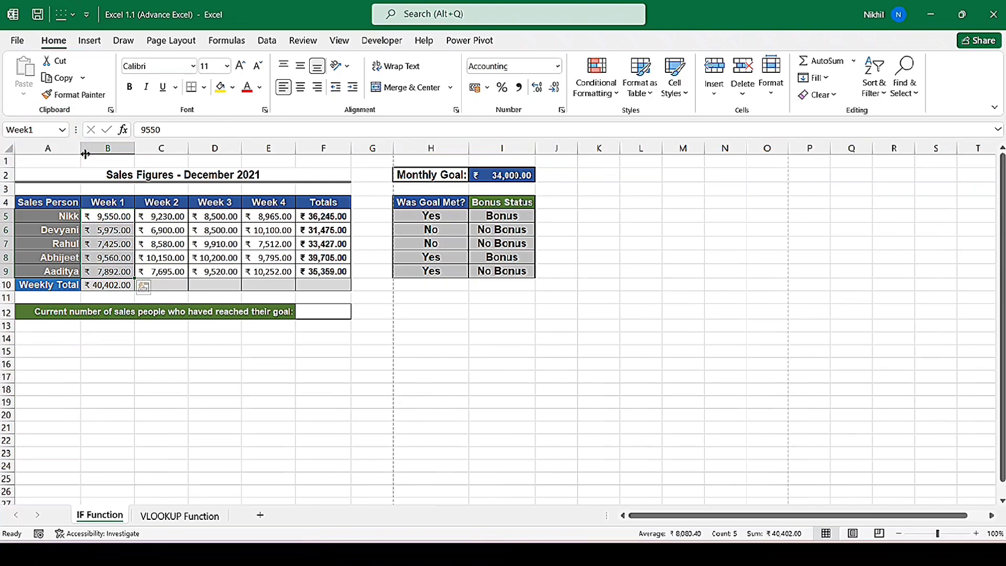
left_click(63, 129)
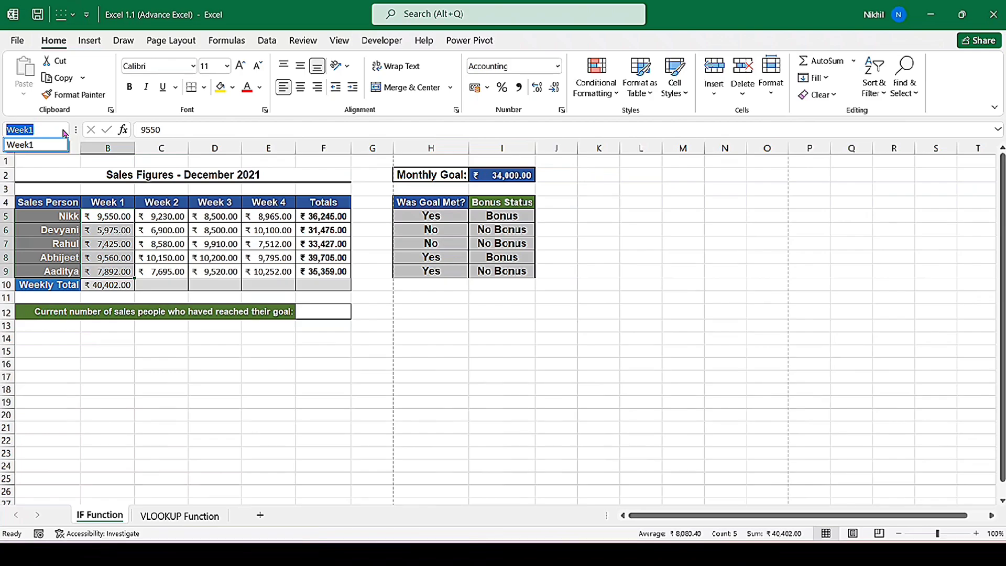
left_click(58, 144)
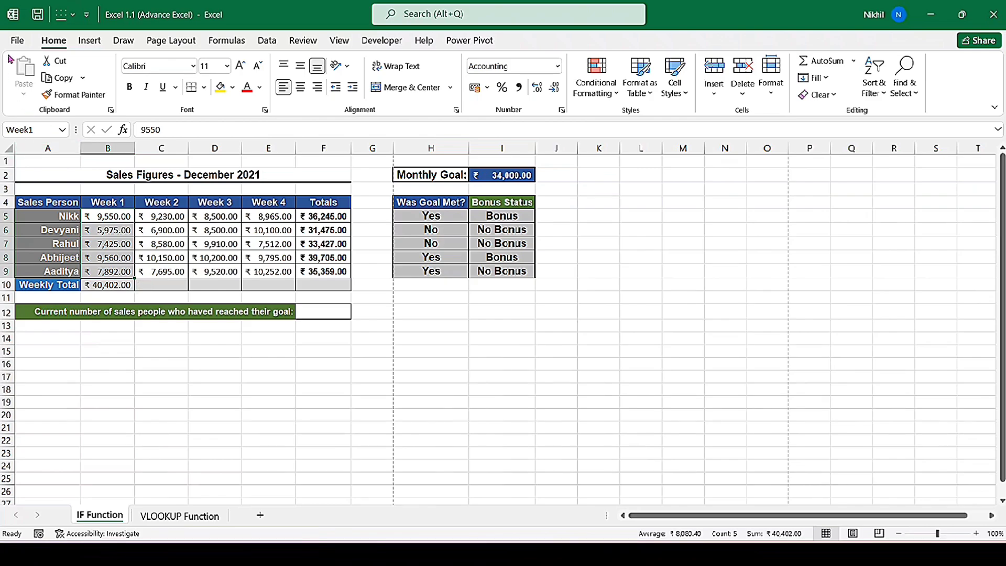
left_click(16, 42)
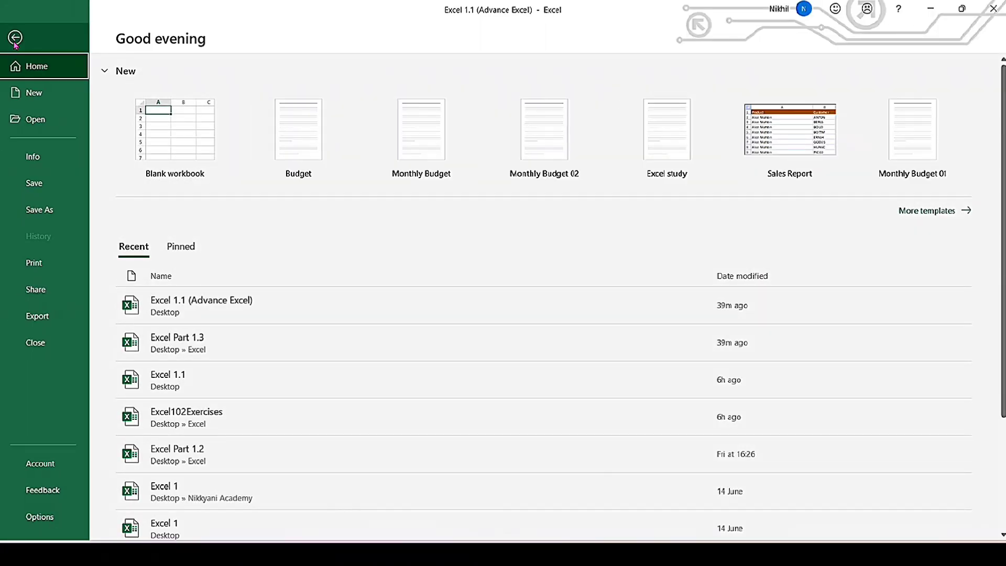
left_click(21, 264)
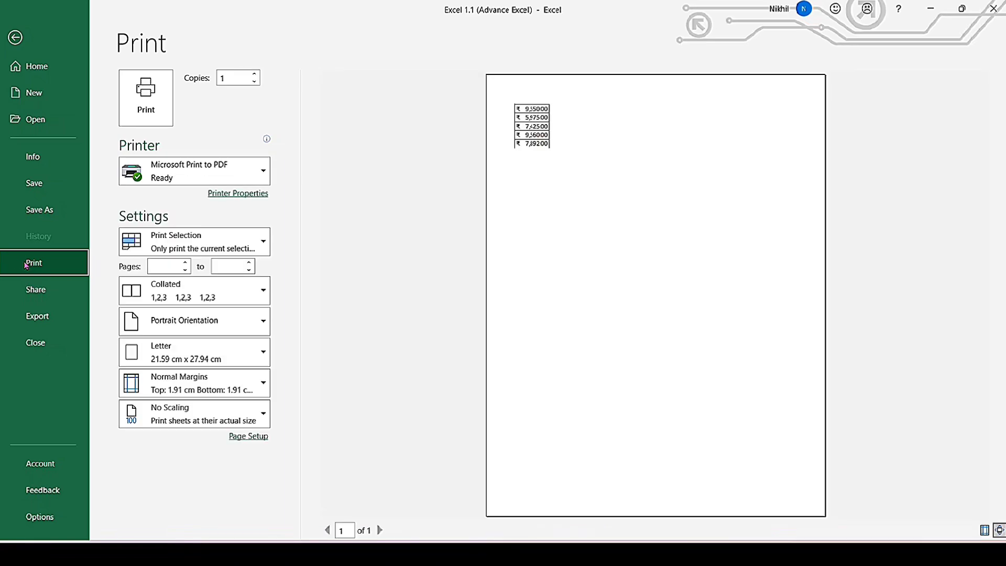
left_click(201, 244)
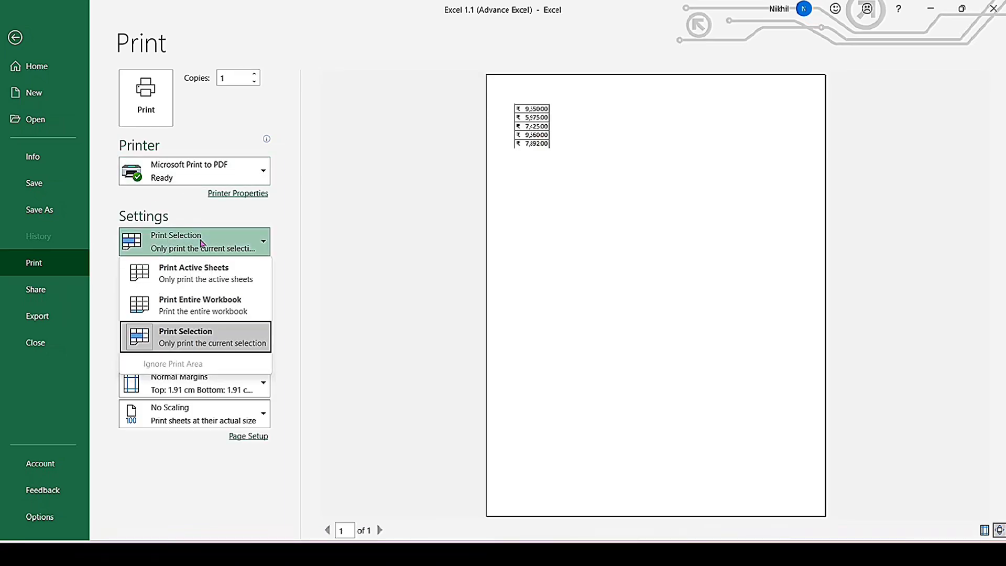
left_click(200, 335)
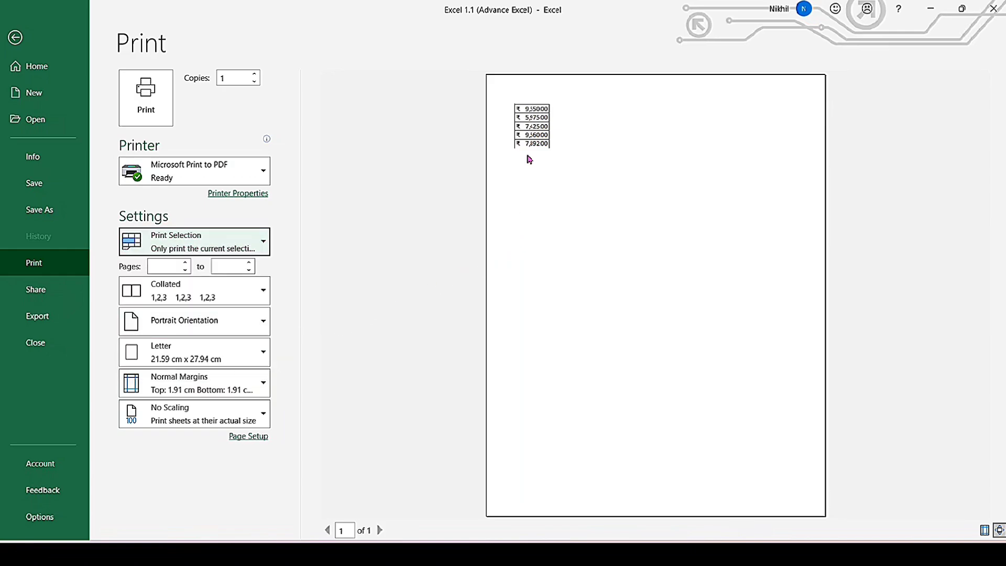
left_click_drag(488, 88, 602, 201)
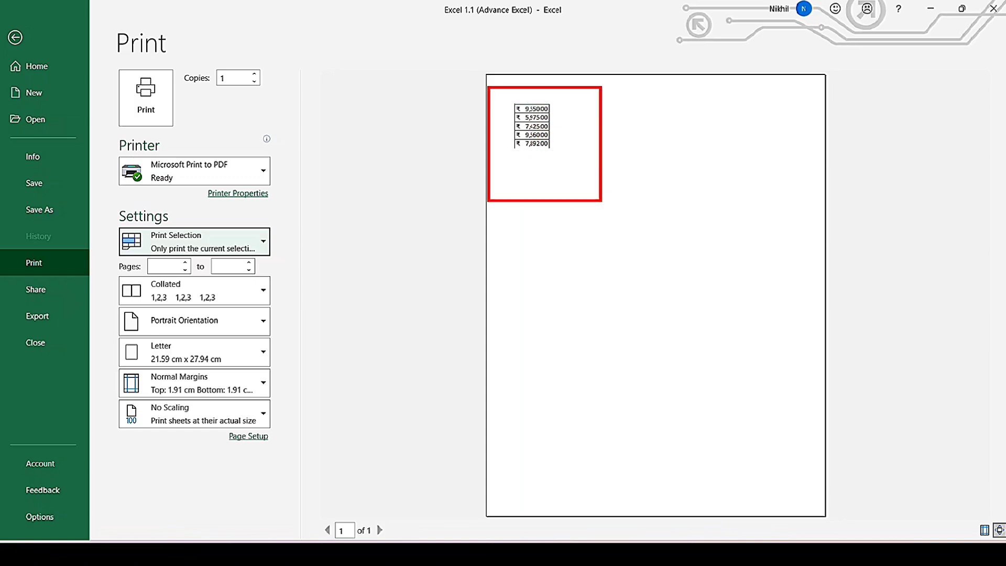
key("Escape")
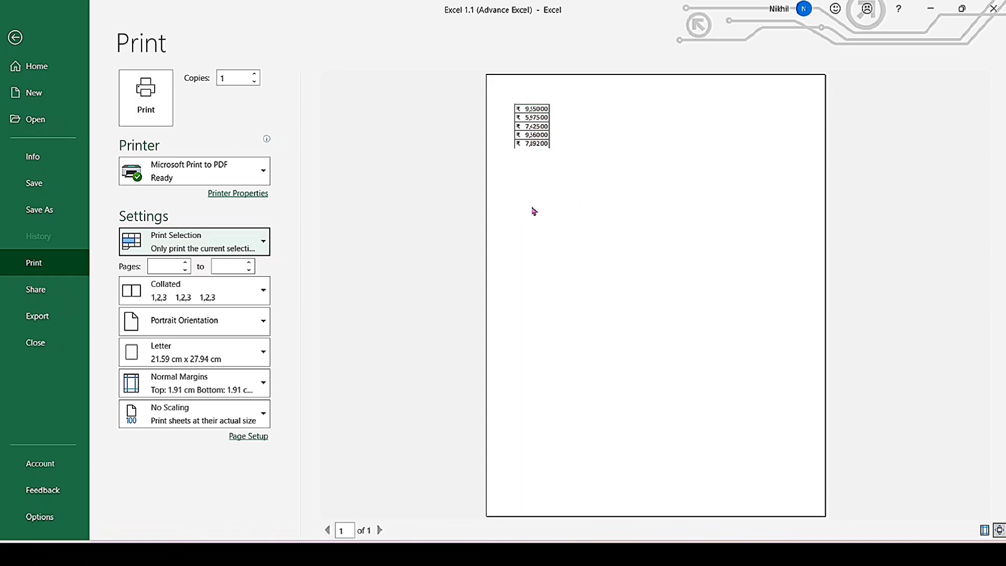
left_click(19, 41)
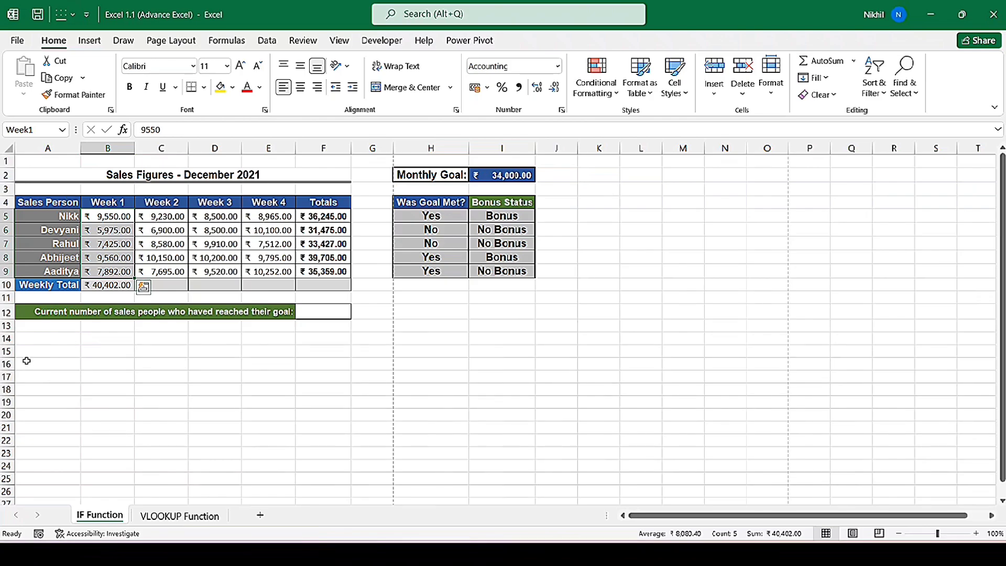
- Enter =AVERAGE(Week1) in B14 using the Week1 named range
left_click(96, 338)
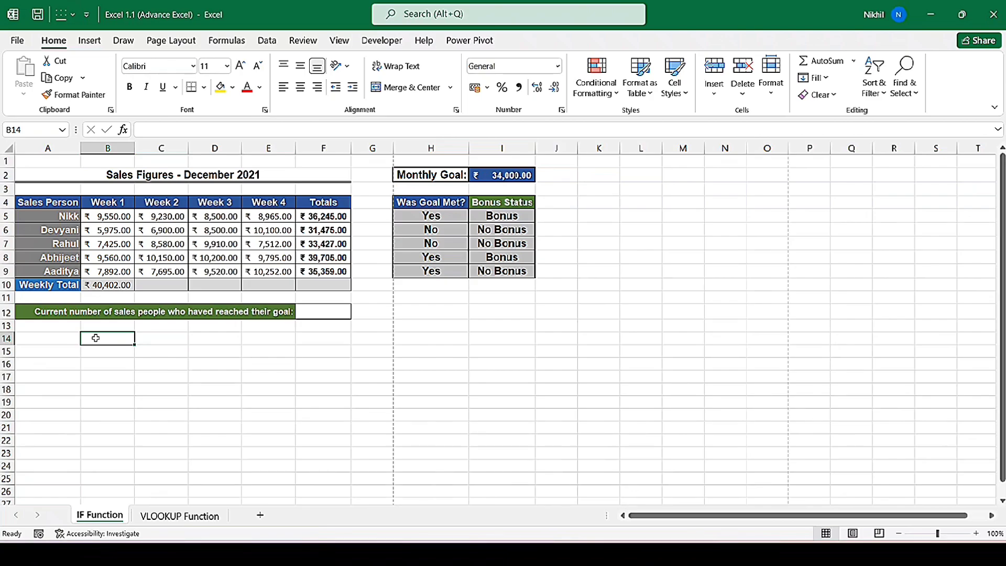
type("=")
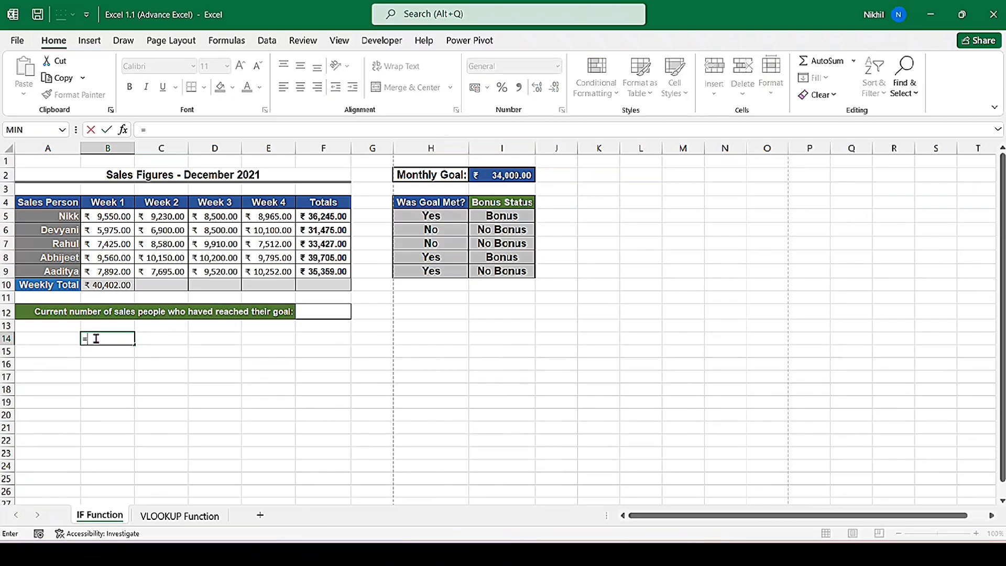
type("average")
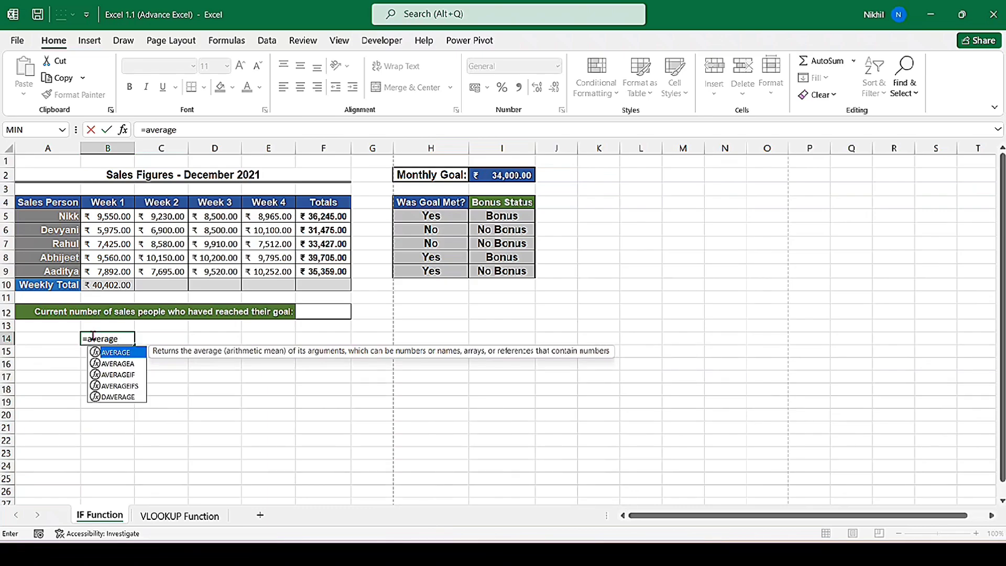
double_click(130, 353)
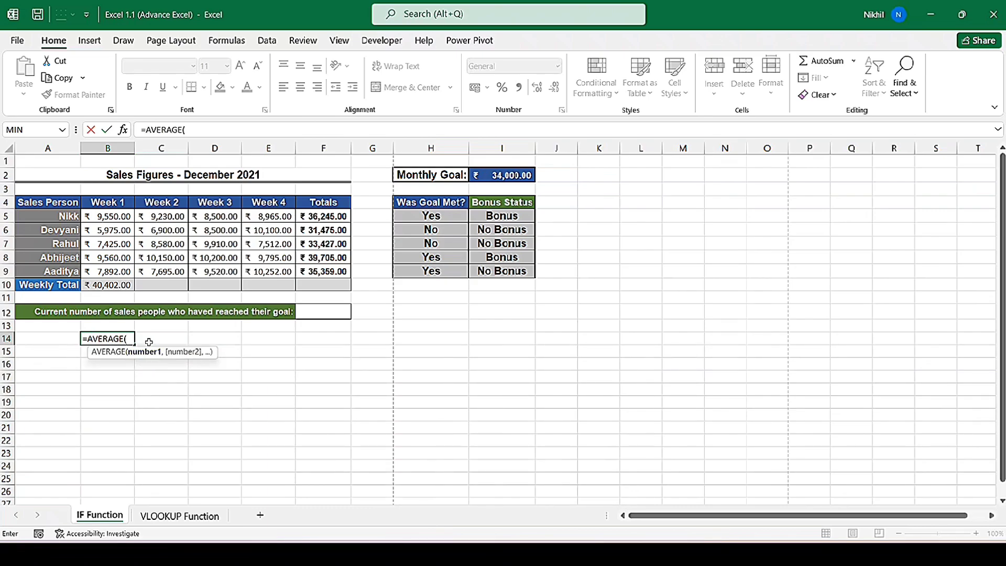
type("week")
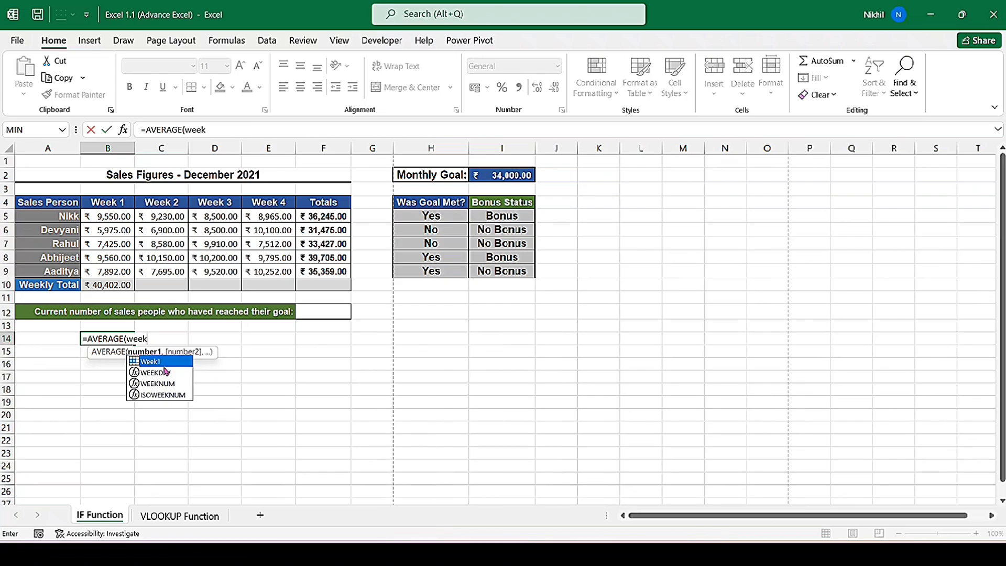
double_click(167, 362)
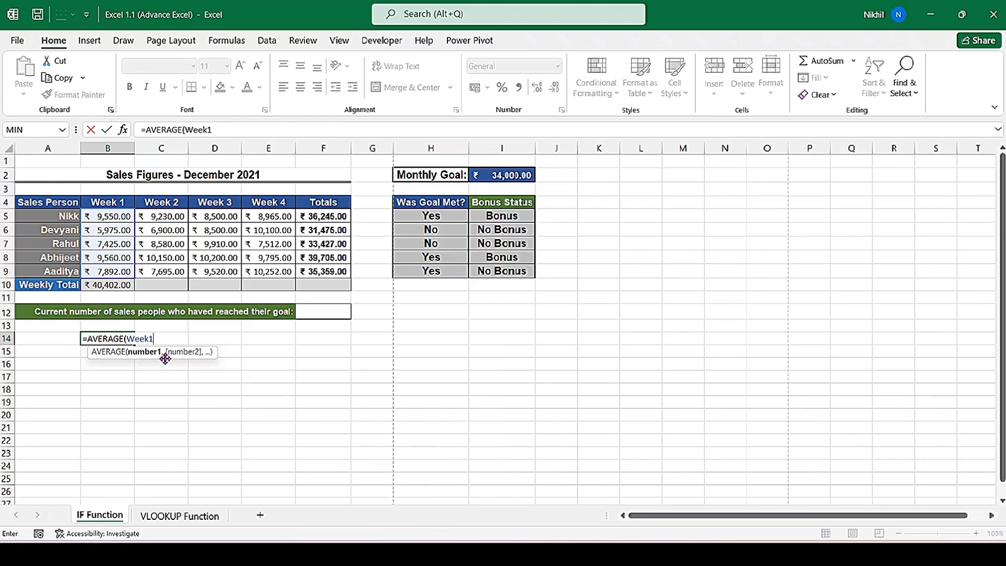
type(")")
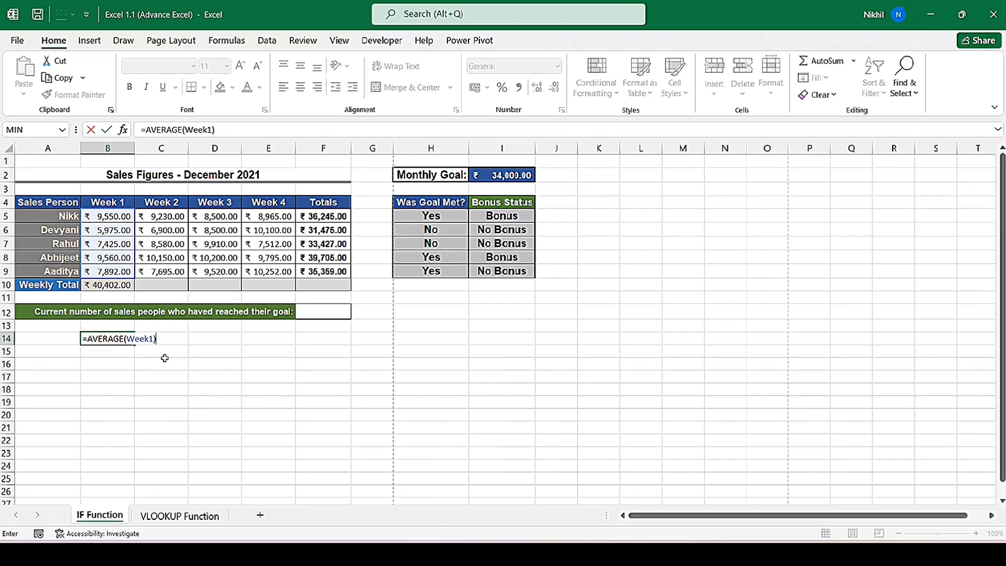
key("Return")
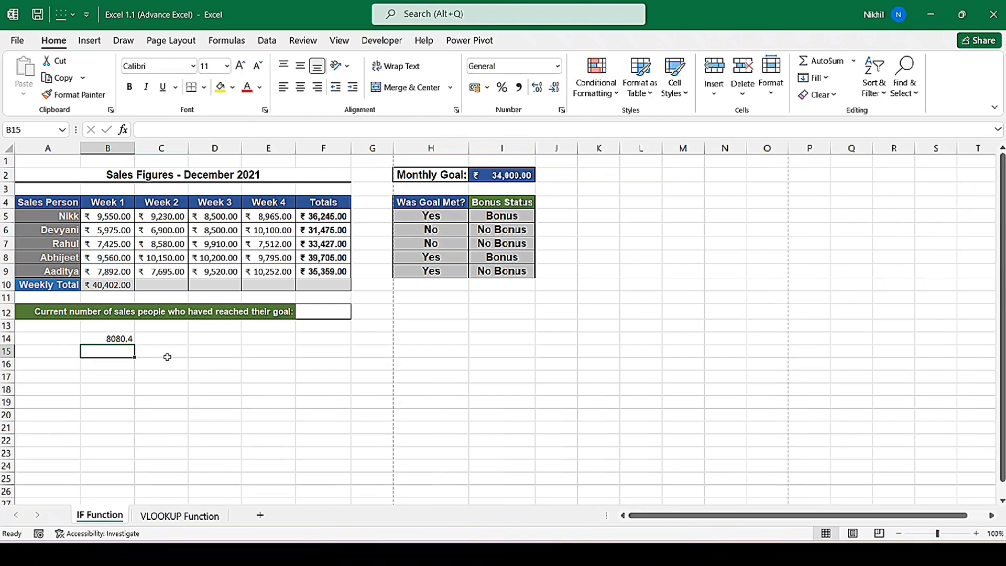
- Enter the relative reference =B5 in B17 and fill it across to E17
left_click(106, 377)
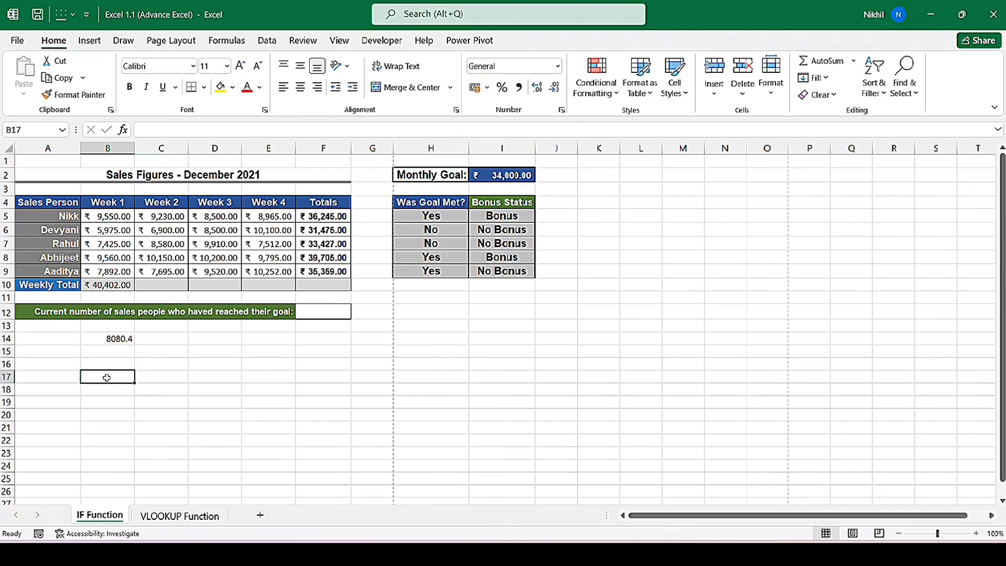
type("=b5")
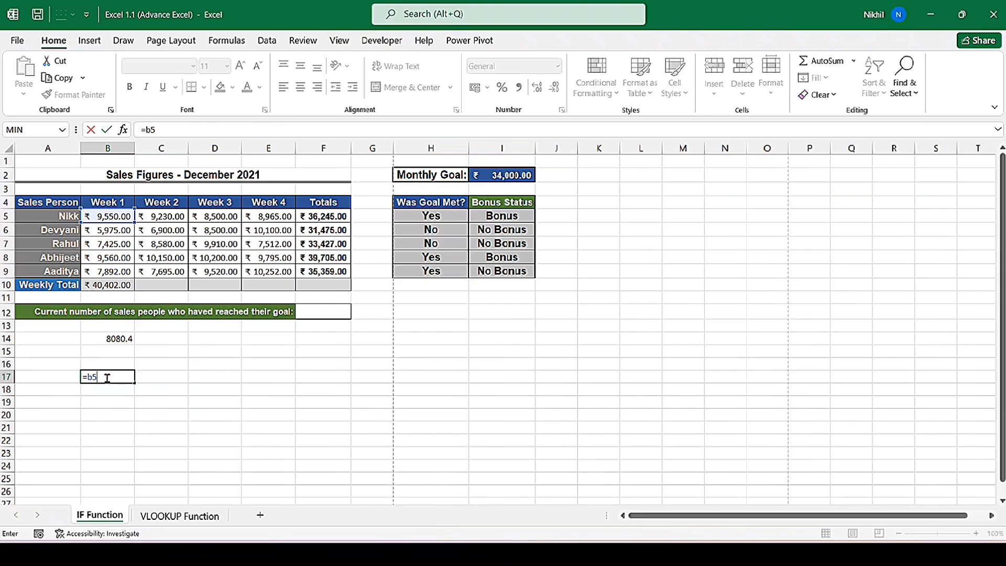
key("ctrl+Return")
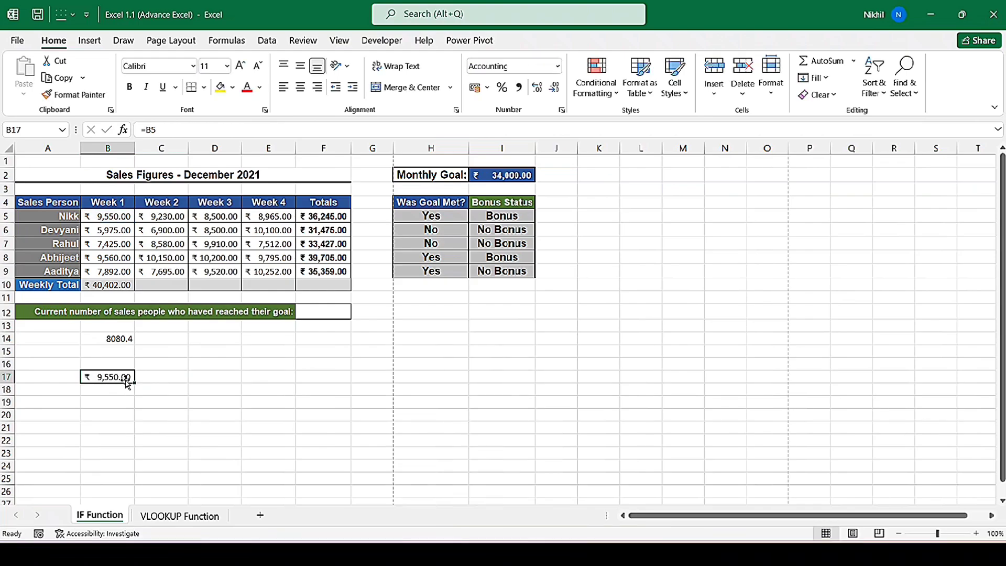
left_click_drag(135, 383, 285, 386)
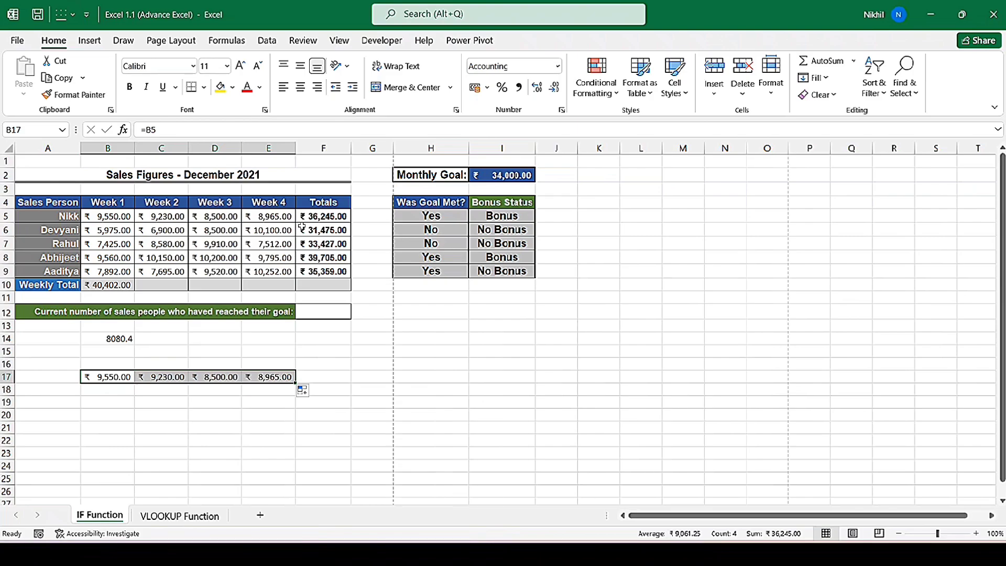
- Enter the absolute reference =$B$5 in B16 and fill it across to E16
left_click(115, 362)
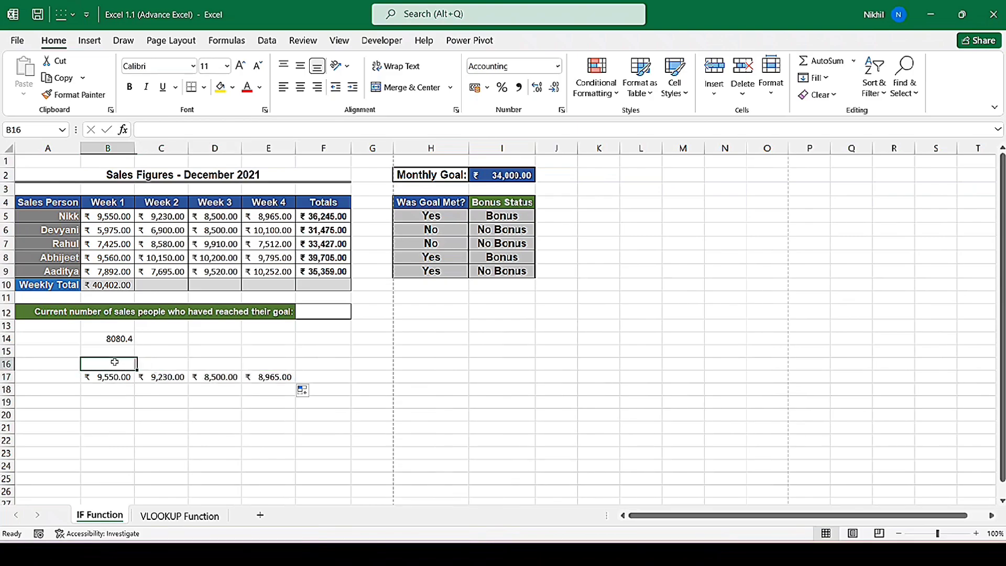
type("=b5")
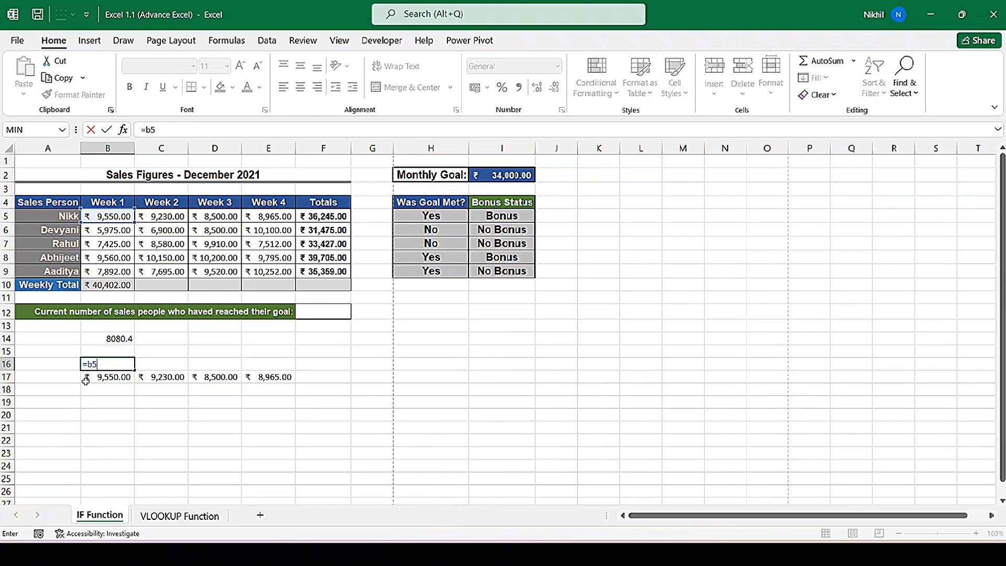
left_click(88, 364)
type("$b$")
key("Return")
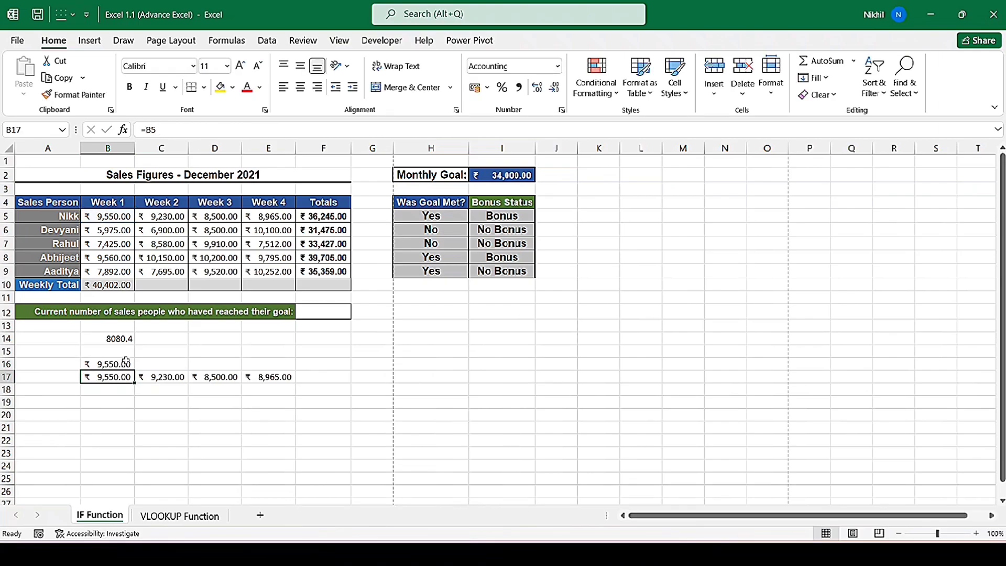
left_click(117, 365)
left_click_drag(173, 369, 283, 366)
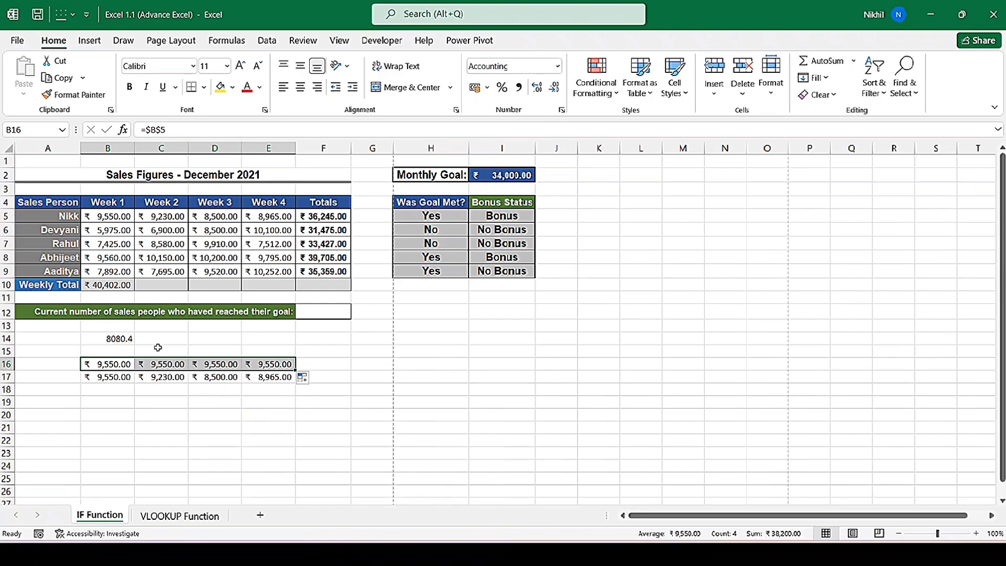
- Fill the B10 total formula =SUM(Week1) across the Weekly Total row to E10
left_click(130, 290)
left_click_drag(135, 292, 180, 286)
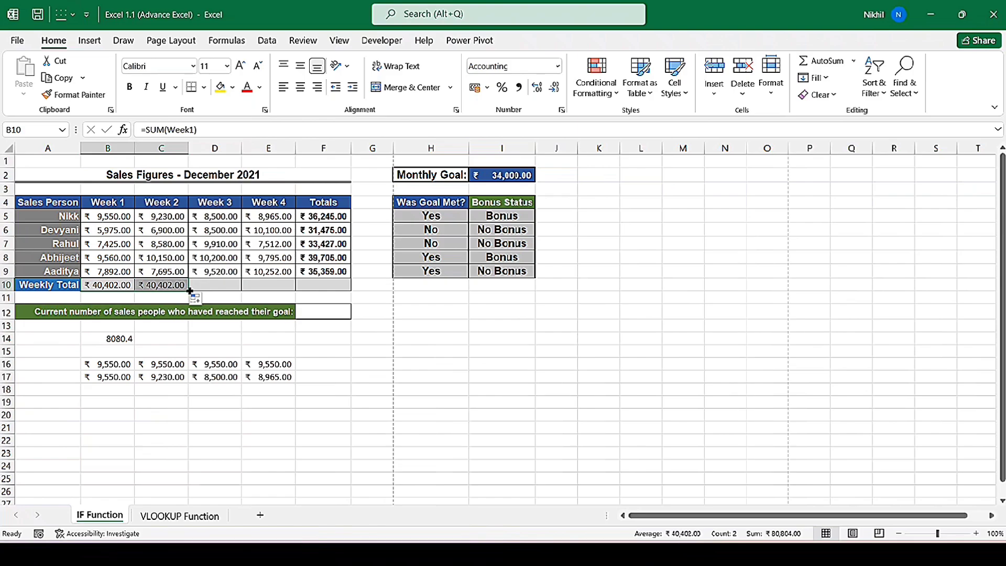
left_click_drag(196, 291, 295, 289)
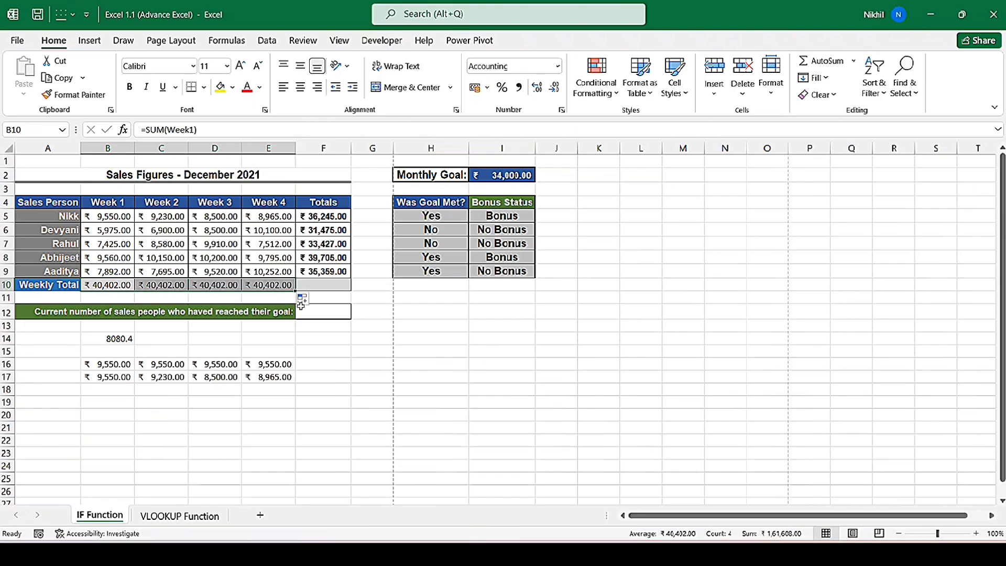